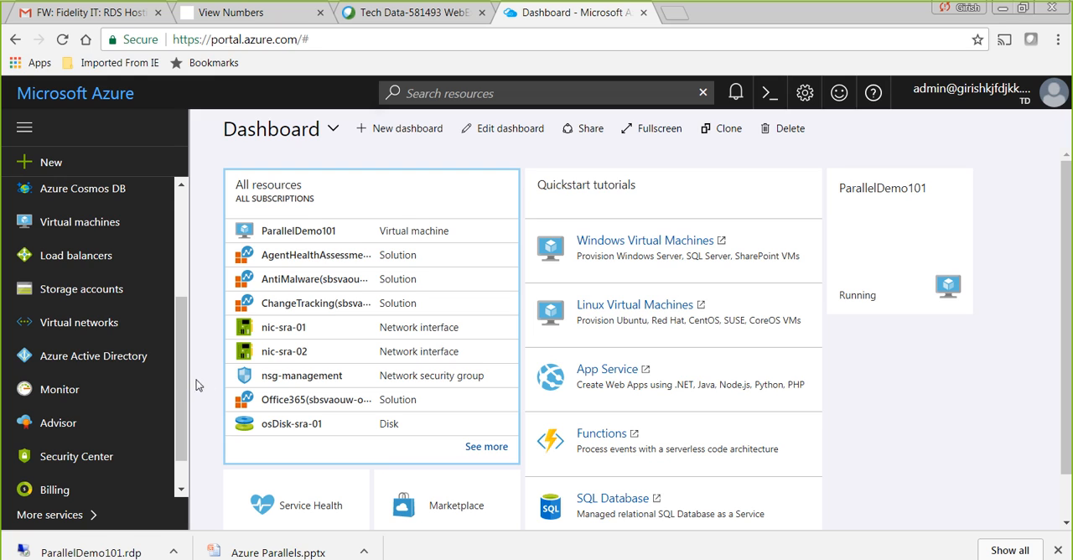
- Open the list of virtual machines and begin adding a new one
scroll(183, 357, up, 1)
scroll(182, 357, up, 2)
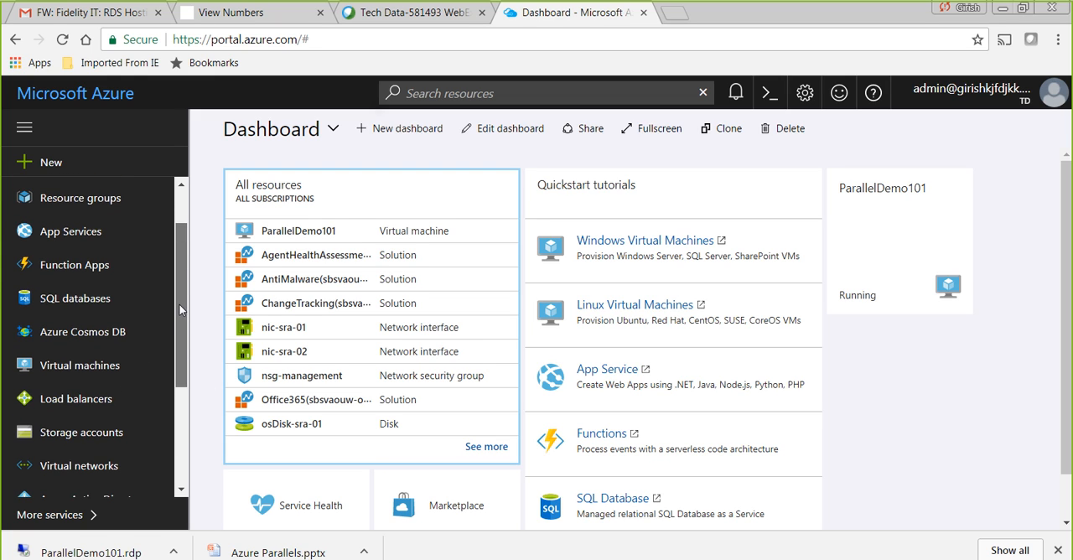
scroll(180, 311, down, 3)
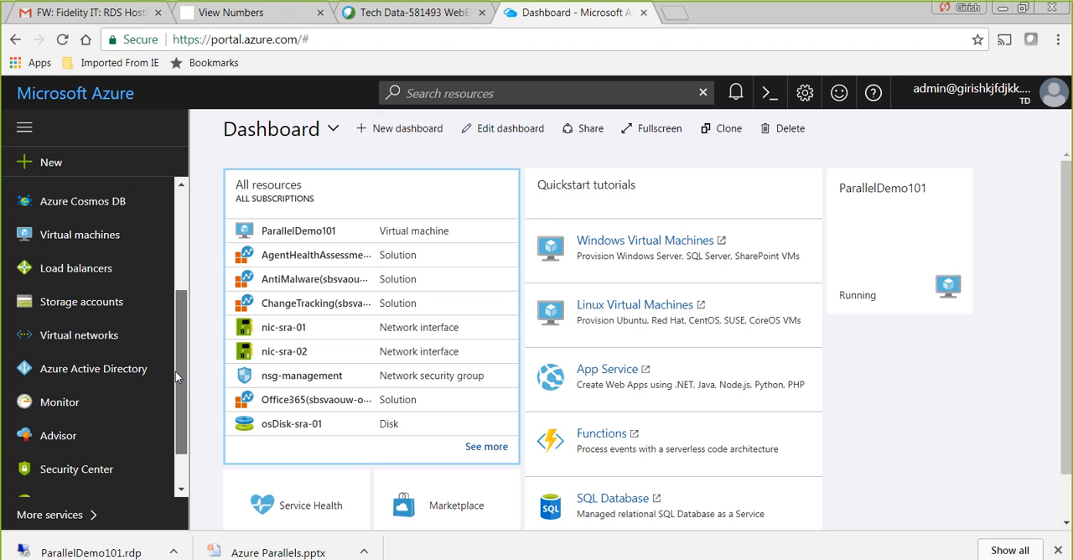
click(80, 235)
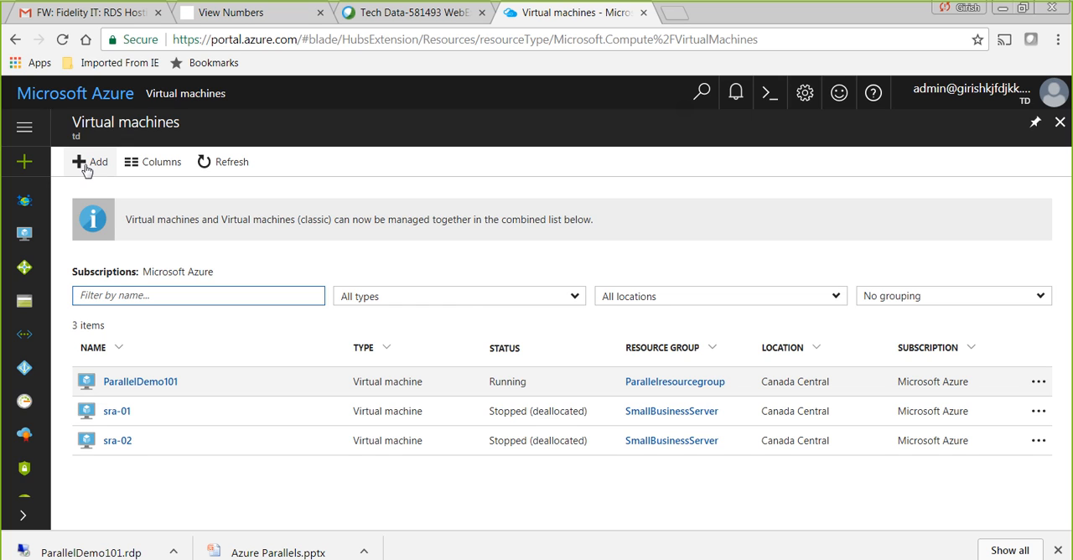
click(85, 168)
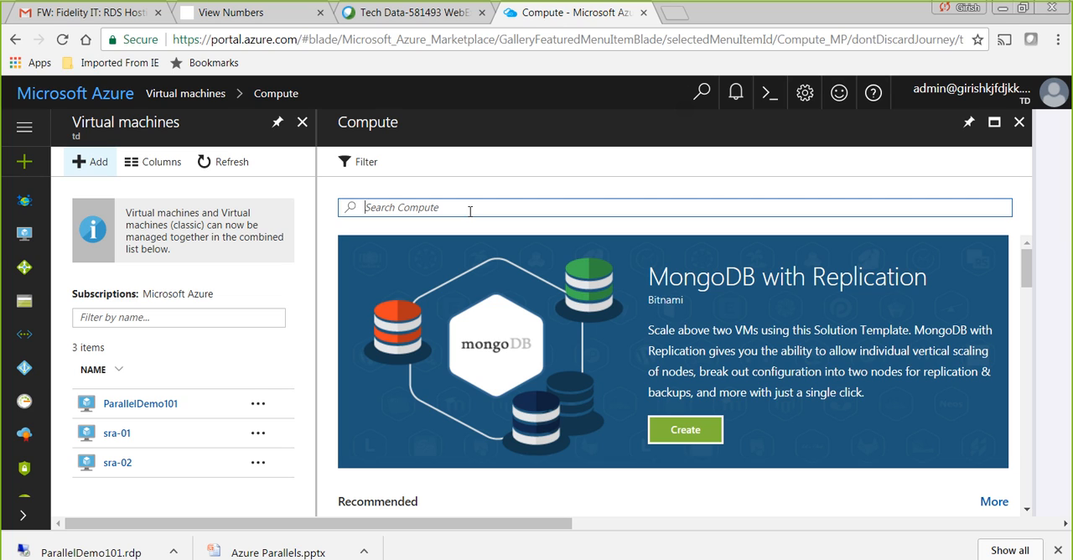
- Find Parallels Remote Application Server in the Compute marketplace and start creating a virtual machine from it with the Resource Manager model
text(paralle)
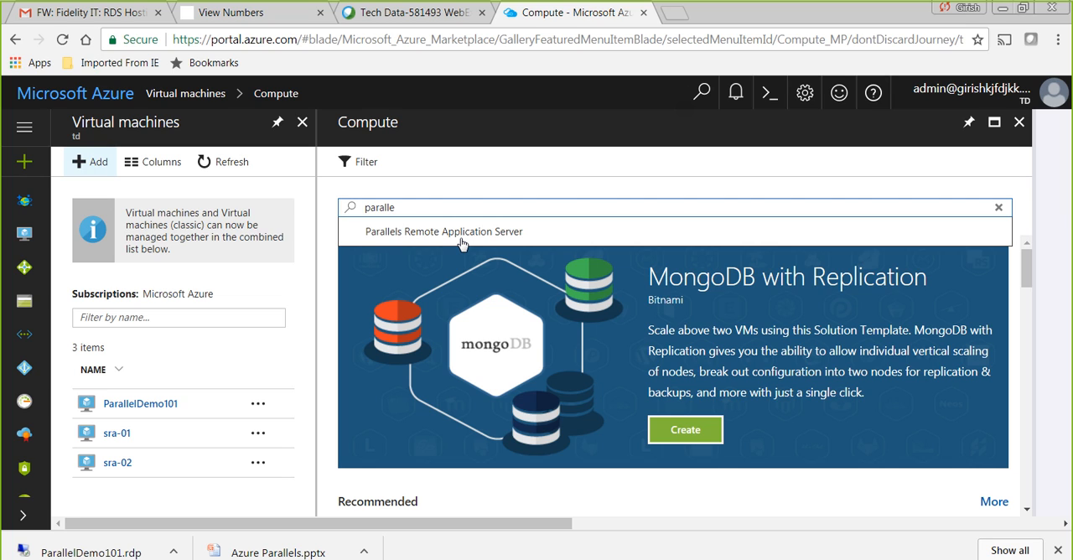
click(461, 242)
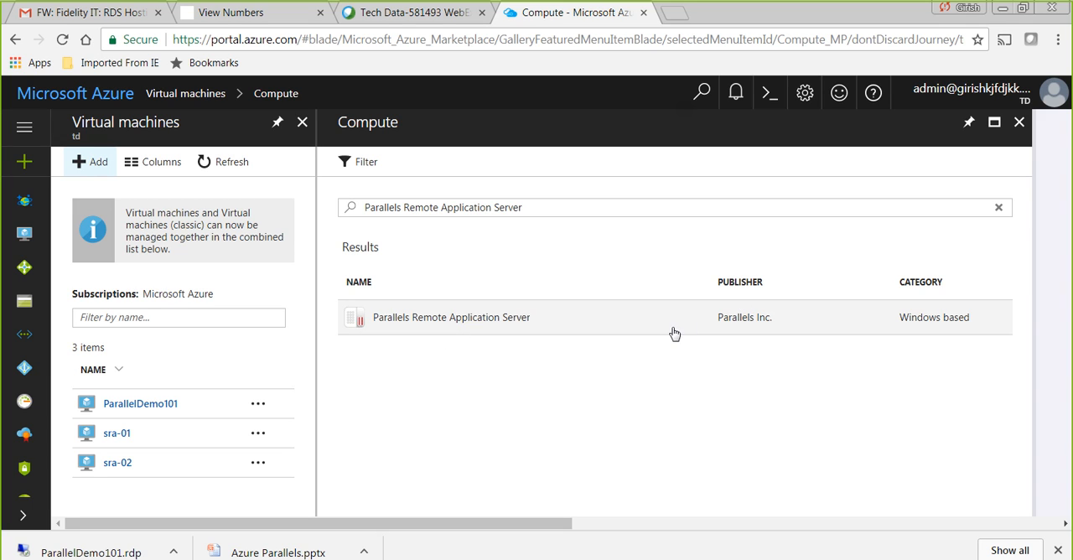
click(512, 326)
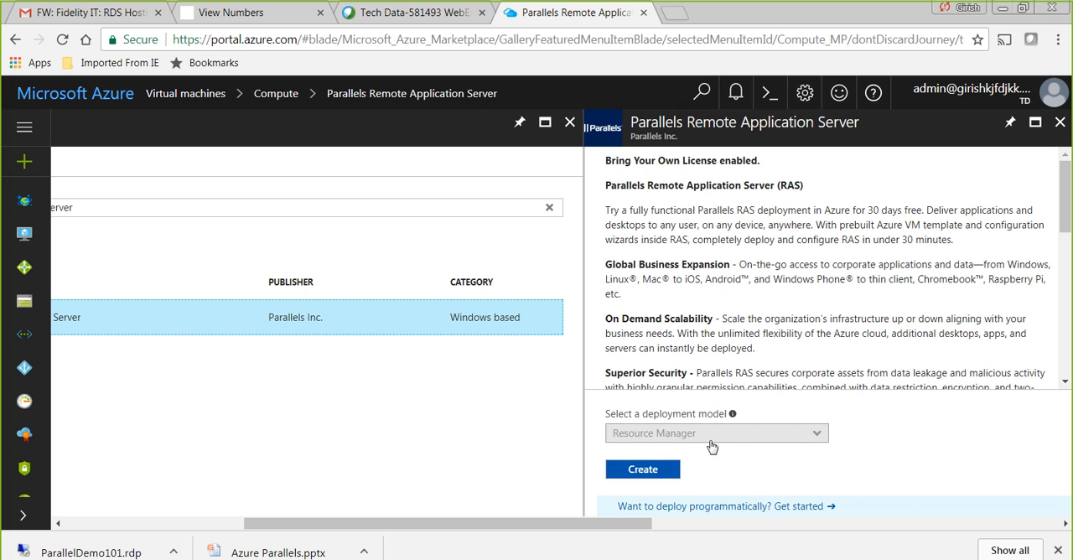
click(631, 473)
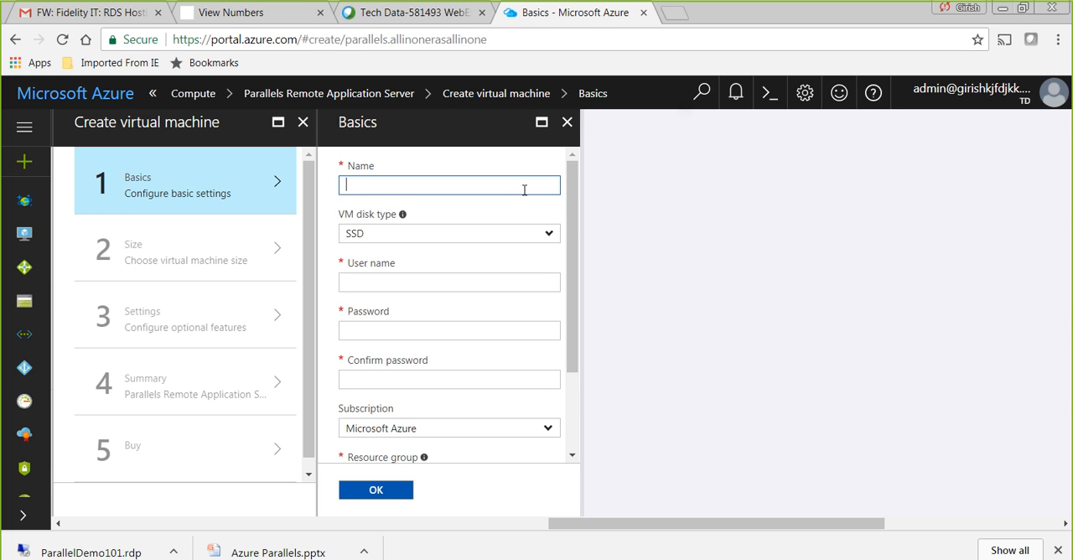
- Name the virtual machine Paralle101 and choose SSD as the VM disk type
text(Paralle101)
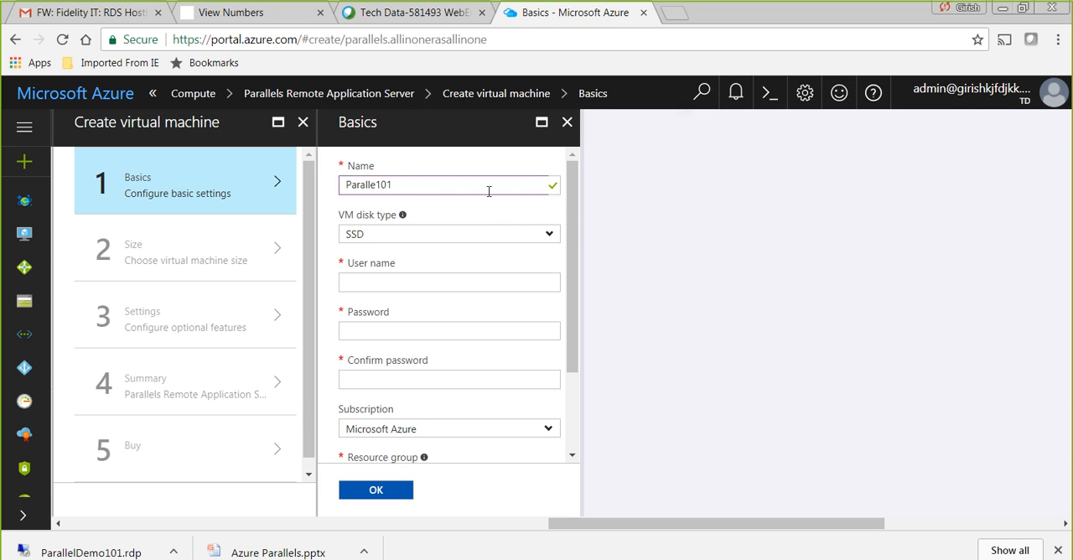
click(550, 236)
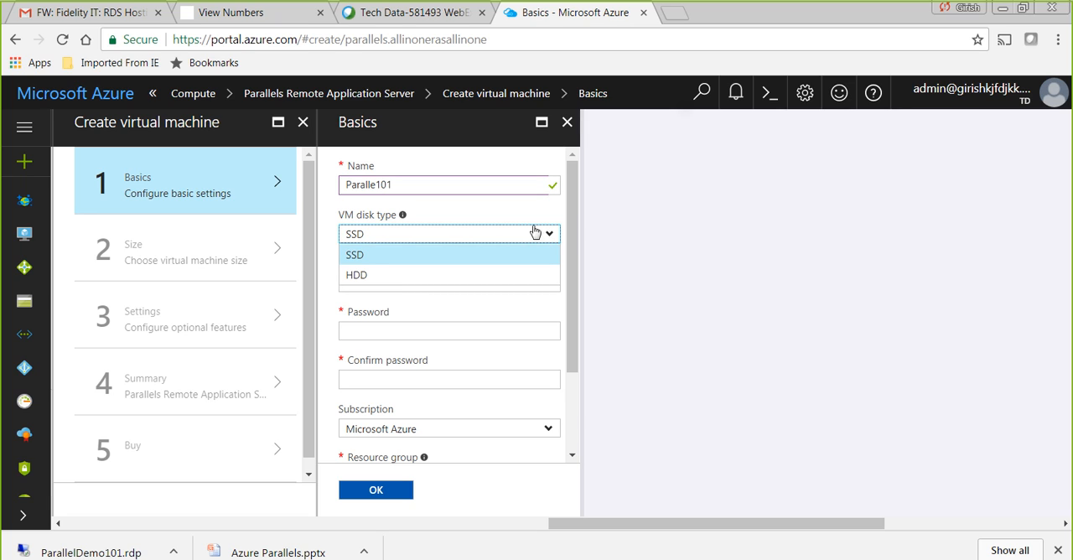
click(520, 212)
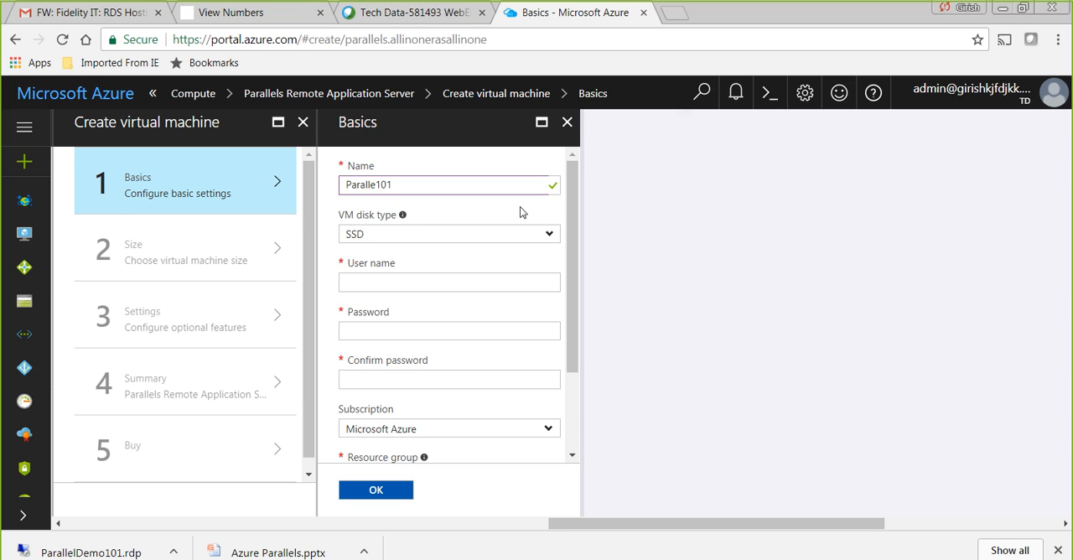
click(551, 240)
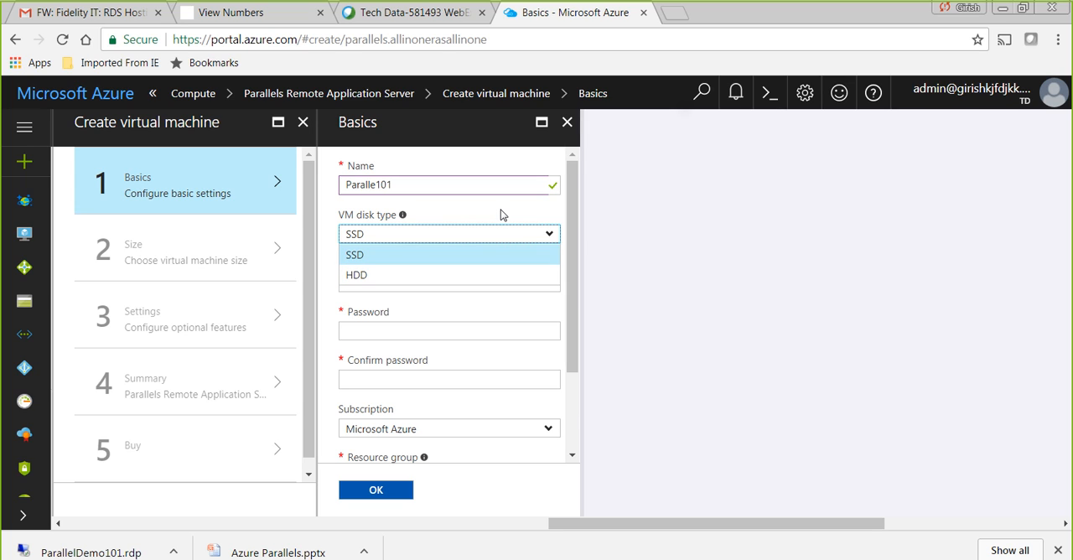
click(470, 258)
- Enter the administrator user name, then fill in the account password and its confirmation
click(489, 284)
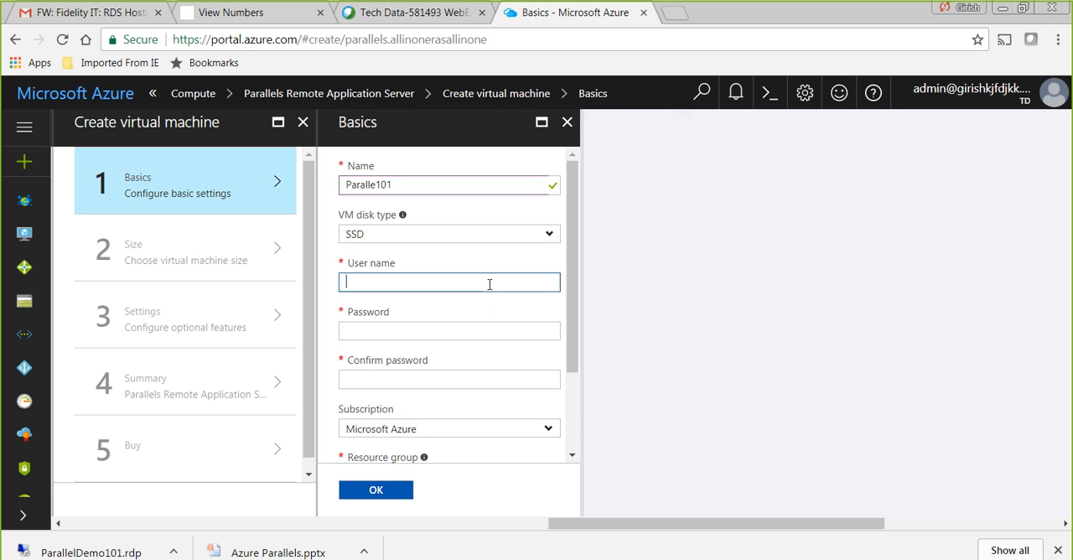
text(girish)
key(Tab)
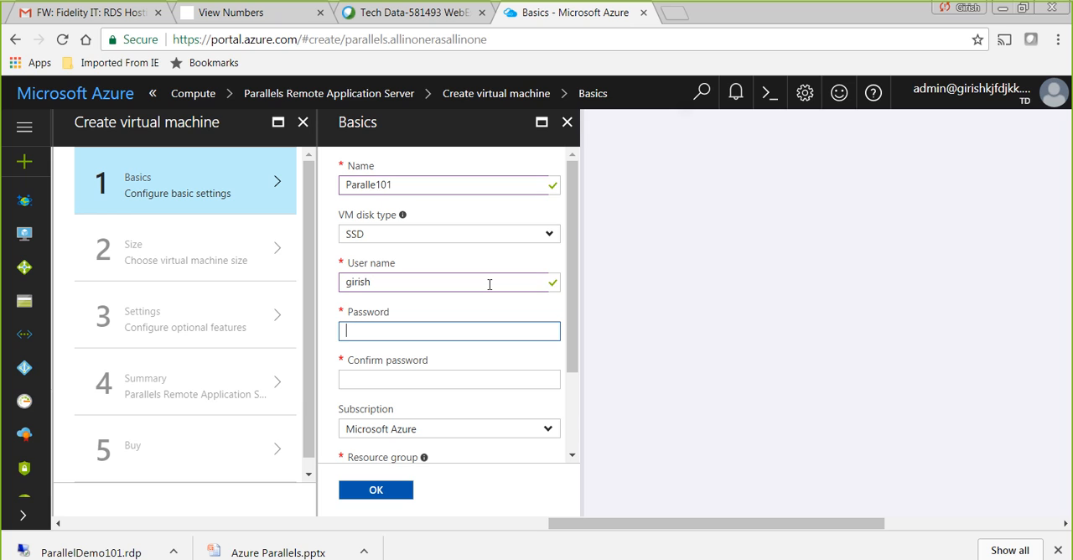
text(******)
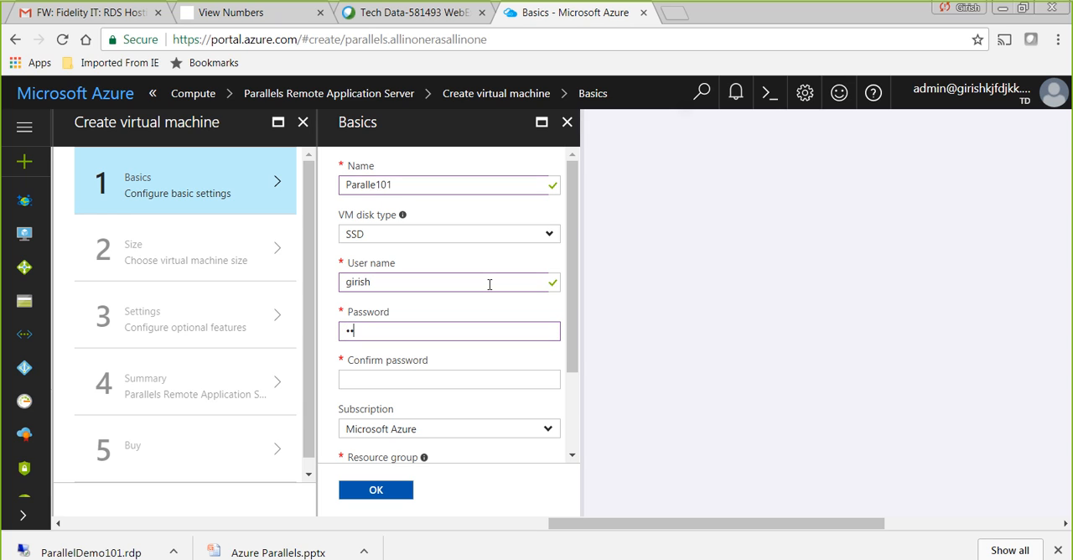
text(******)
key(Tab)
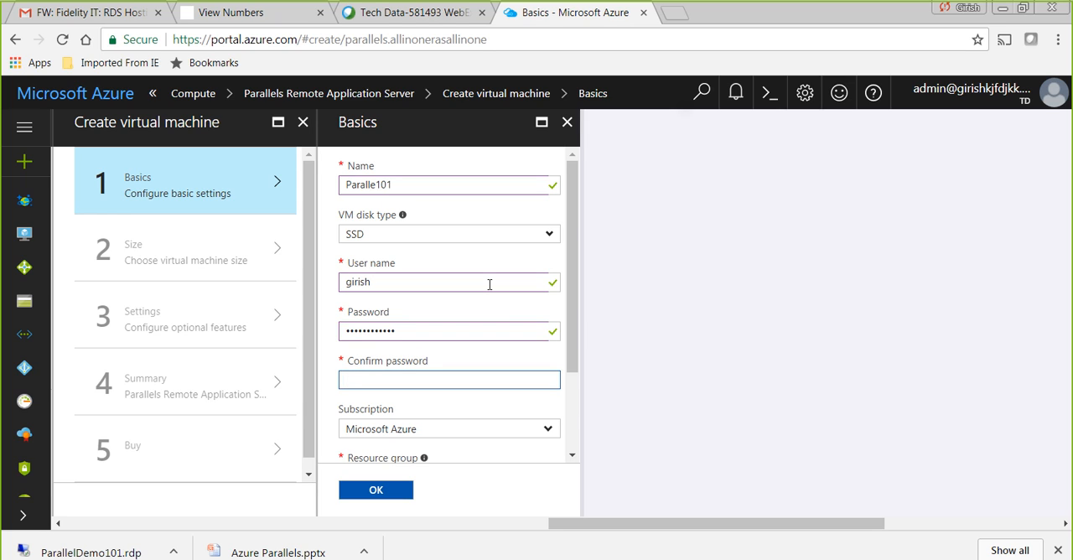
text(*****)
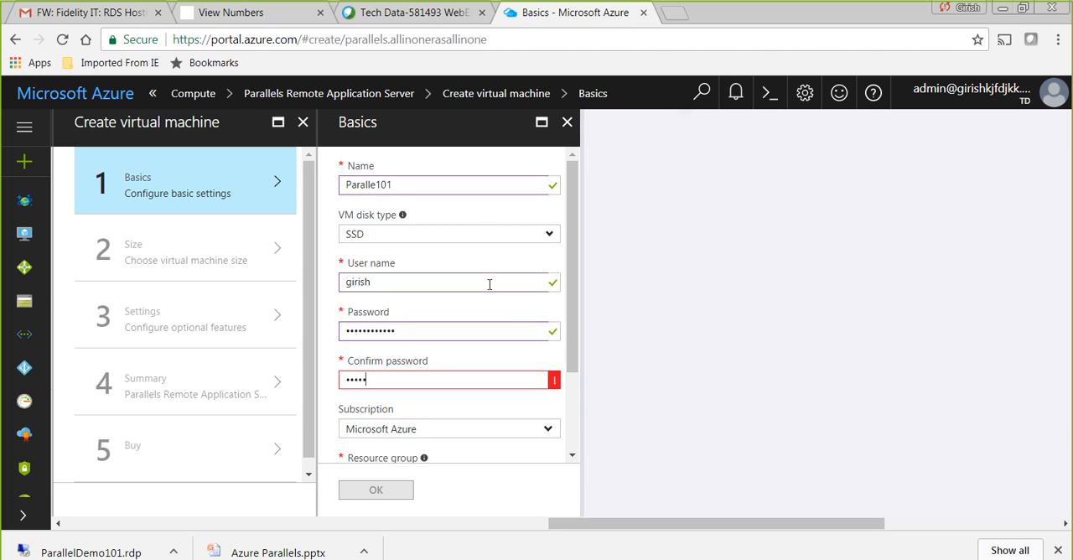
text(********)
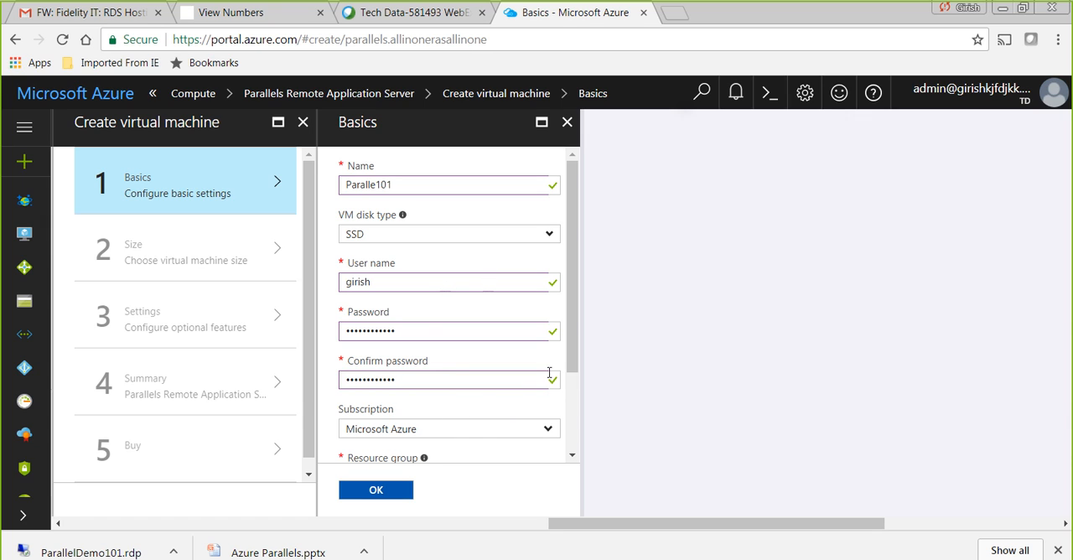
- Keep the Microsoft Azure subscription and assign the machine to the existing resource group Parallelresourcegroup
drag(570, 367, 570, 375)
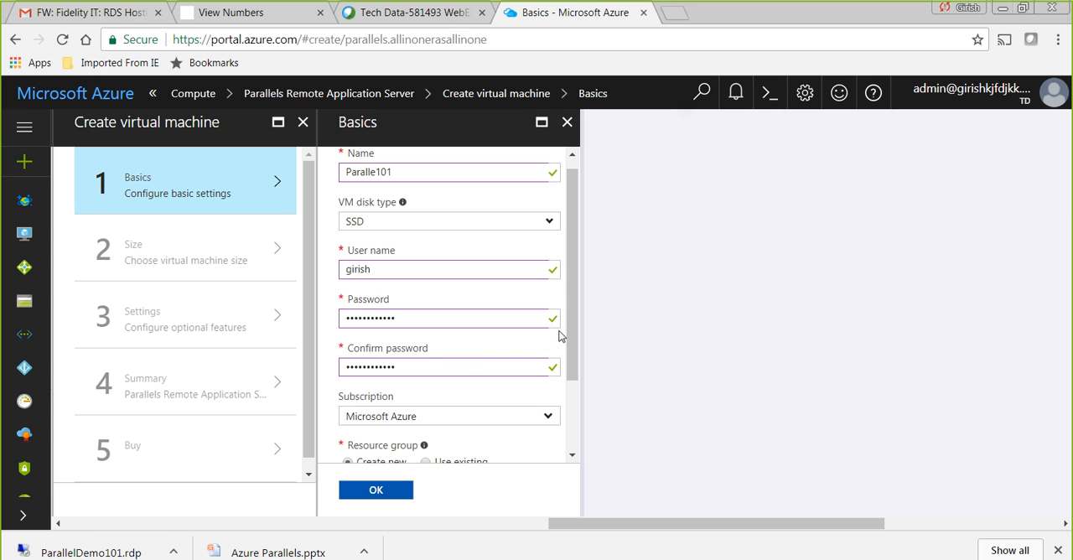
drag(571, 334, 573, 390)
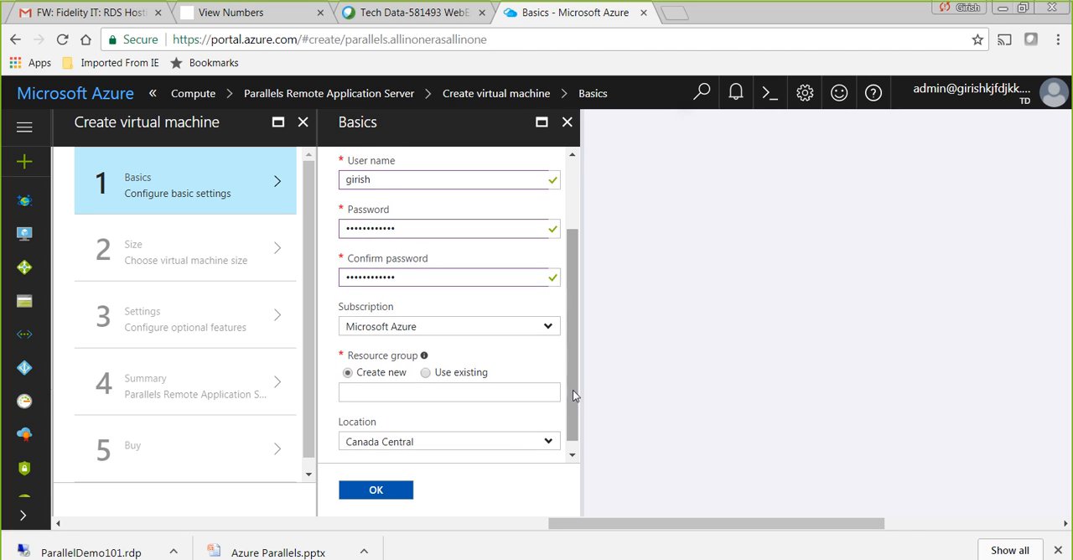
click(555, 328)
click(555, 329)
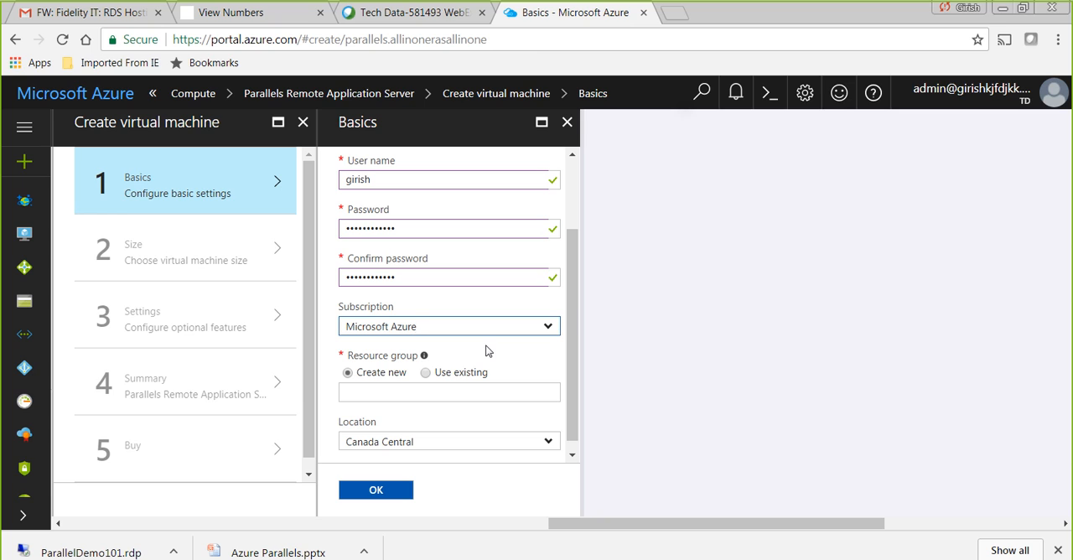
click(424, 374)
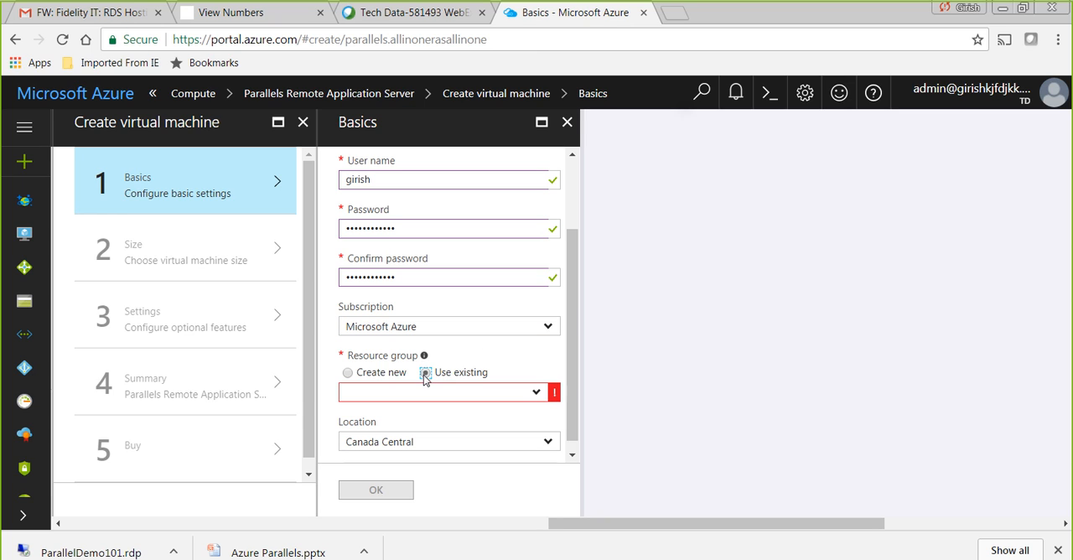
click(536, 395)
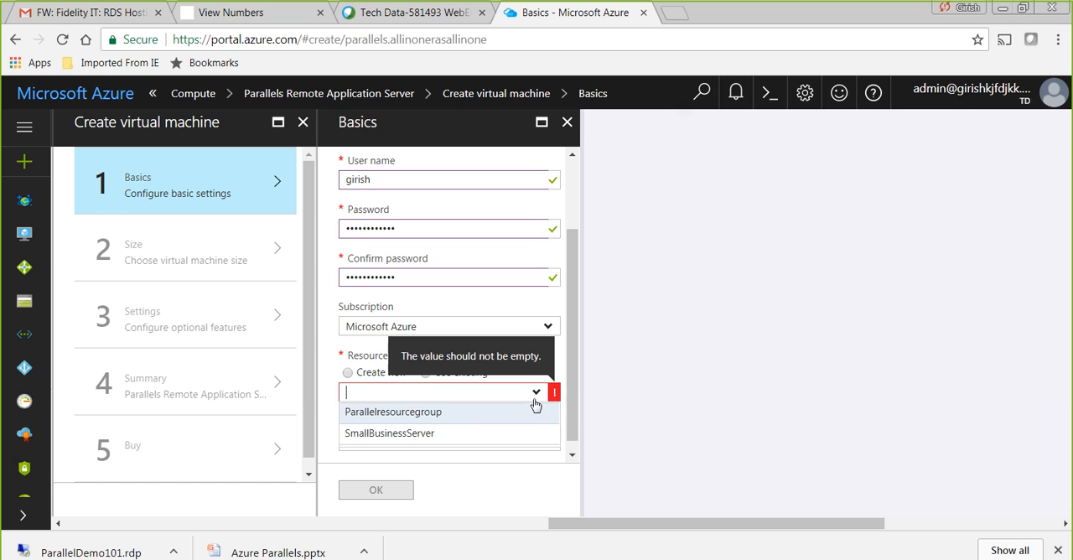
click(457, 419)
- Review the available locations, keep Canada Central, and confirm the basic settings
scroll(574, 352, down, 1)
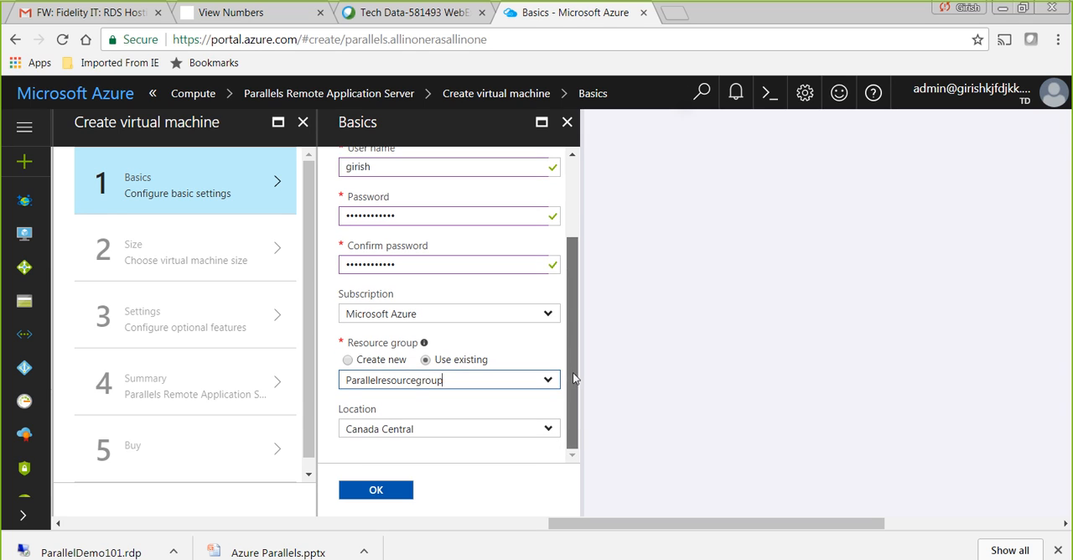
click(549, 429)
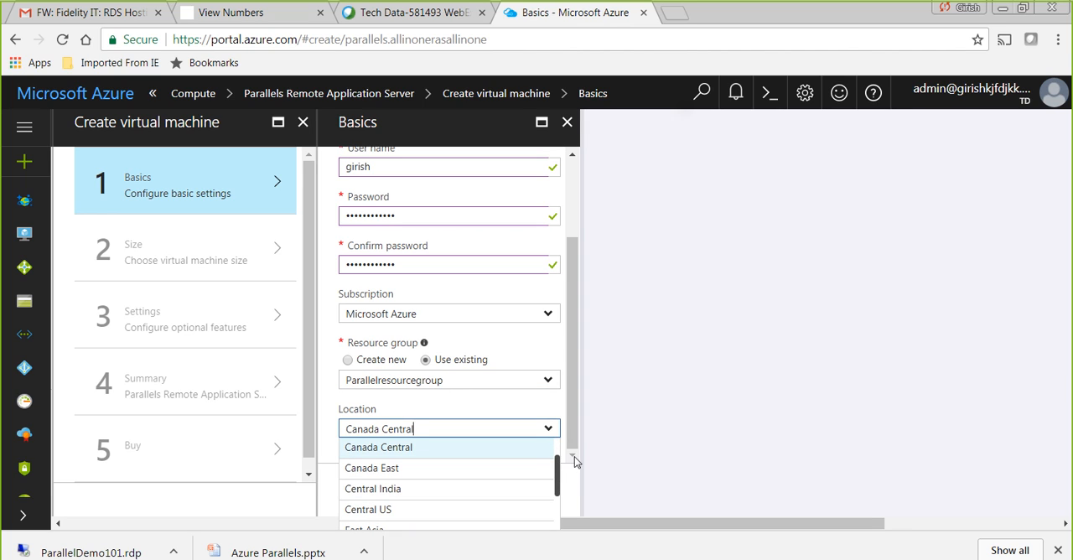
mouse_move(559, 484)
mouse_down()
mouse_move(553, 513)
mouse_move(555, 478)
mouse_up()
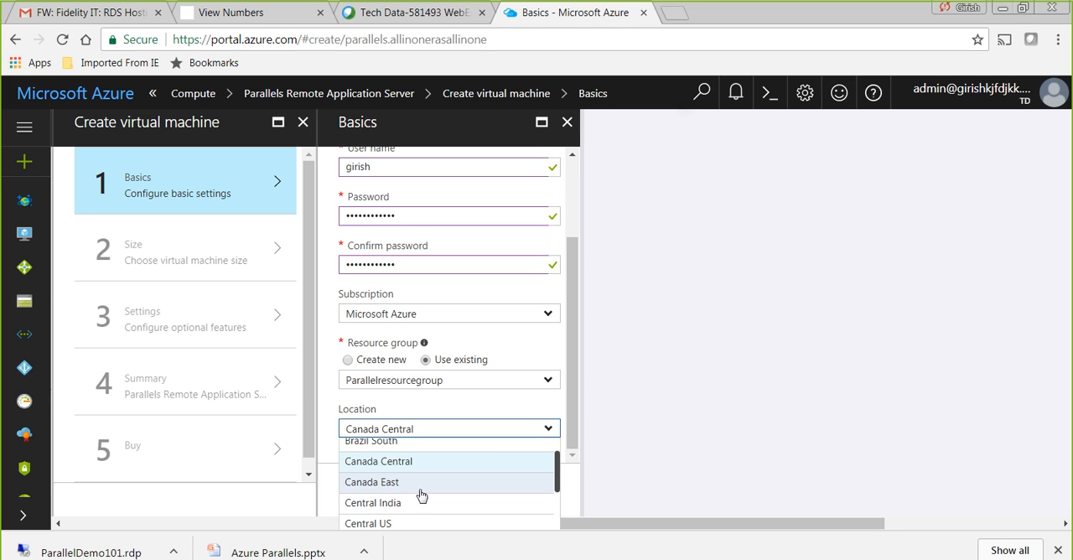
click(479, 404)
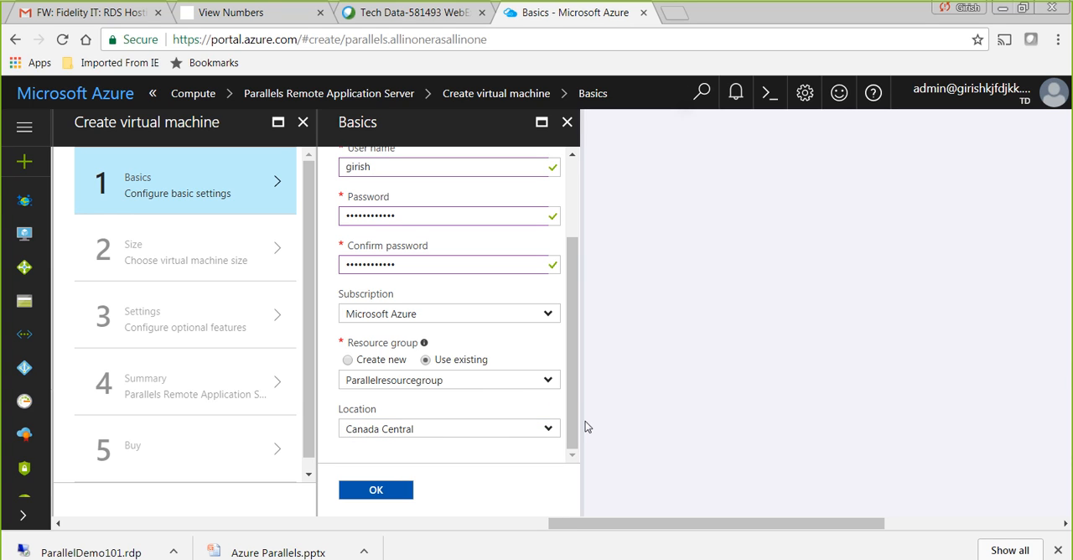
click(399, 495)
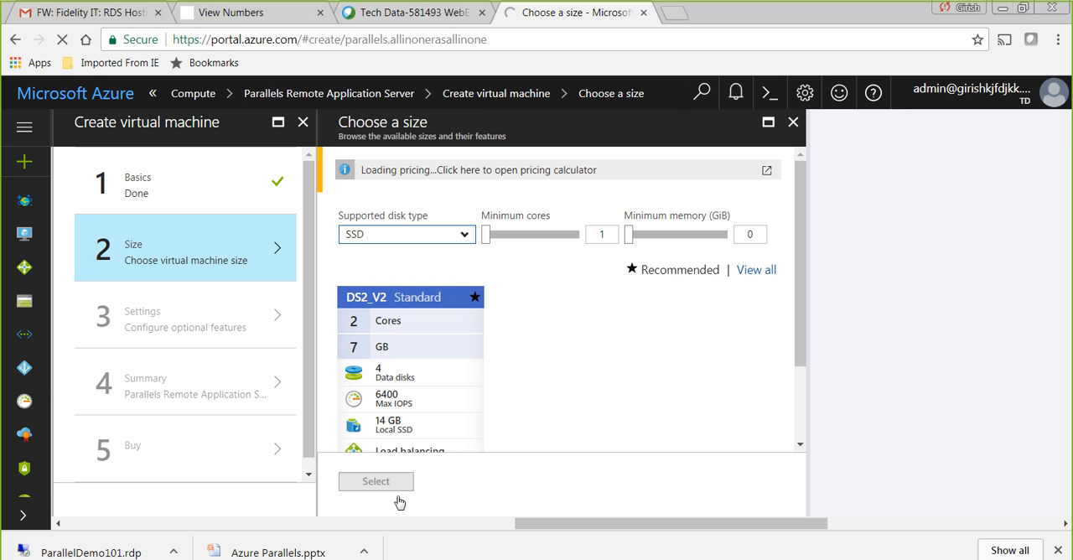
- Show all available machine sizes and select DS2_V2 Standard for the virtual machine
drag(804, 284, 801, 319)
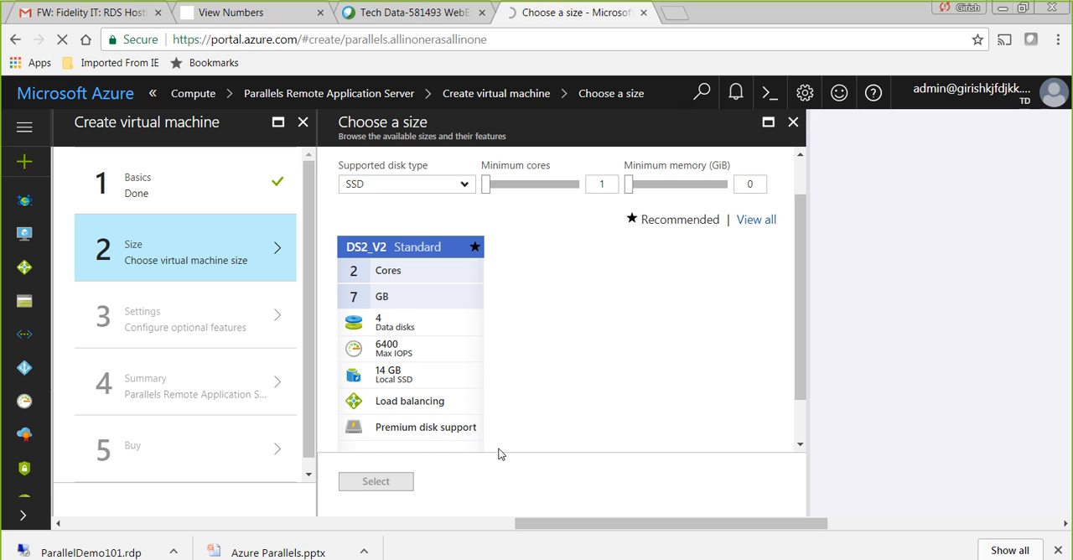
click(756, 220)
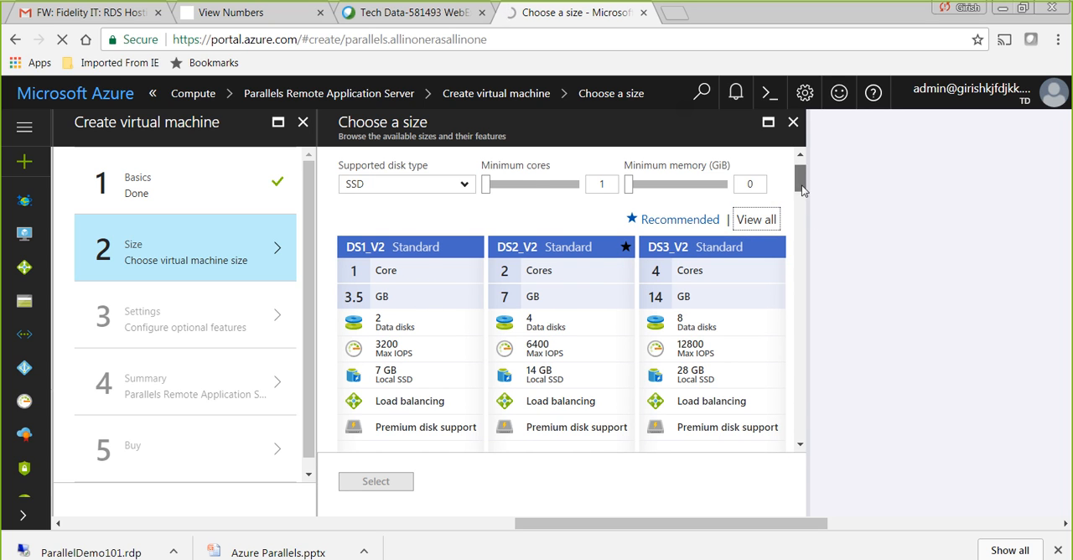
mouse_move(802, 191)
mouse_down()
mouse_move(798, 296)
mouse_move(800, 191)
mouse_up()
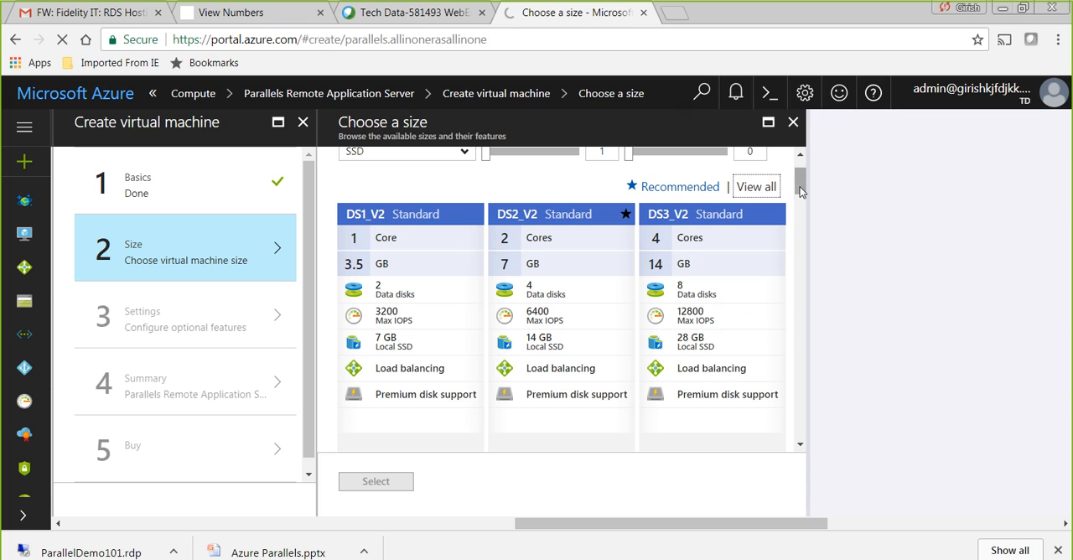
click(576, 253)
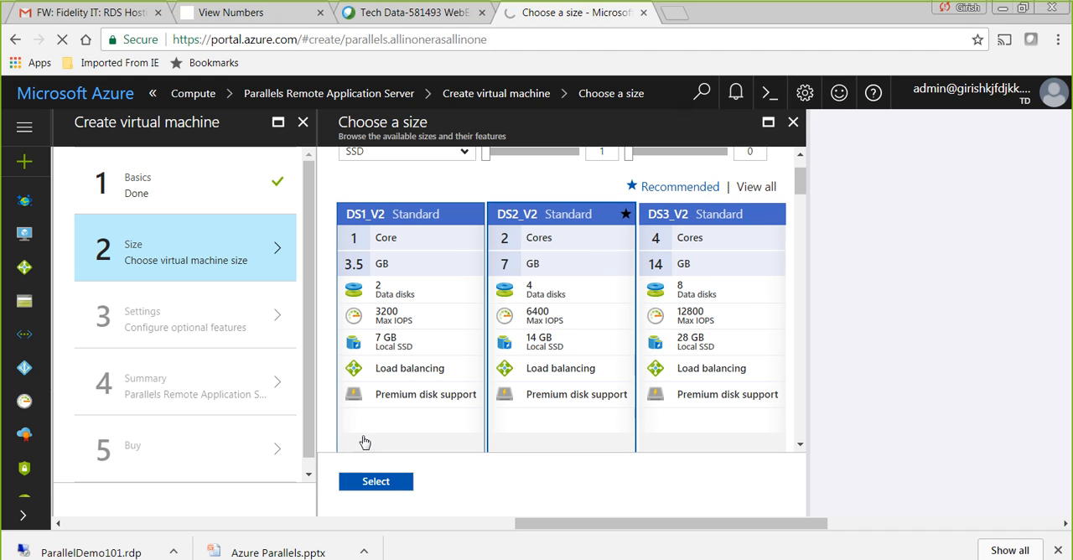
click(365, 484)
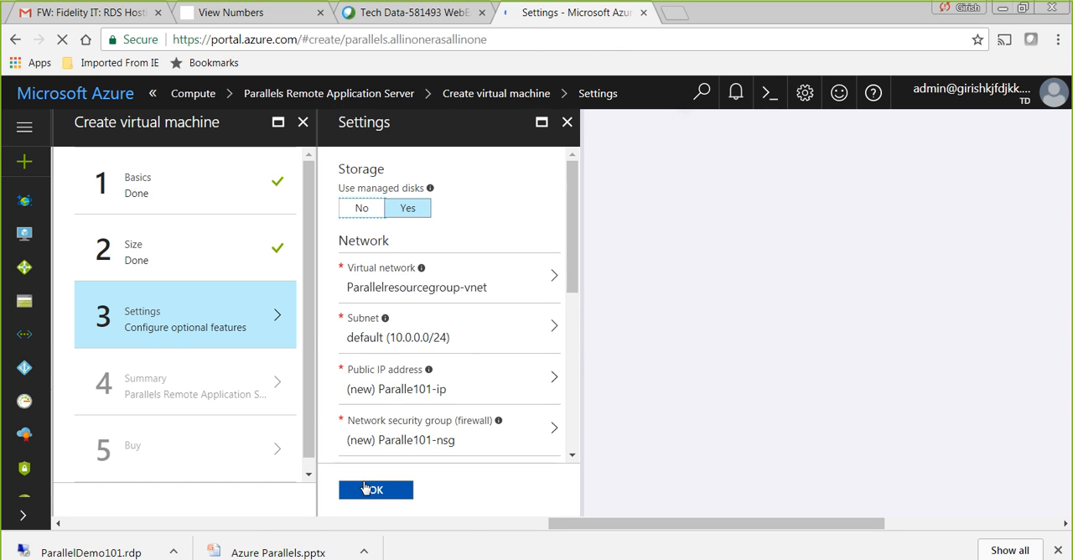
- Browse the extensions available for the new virtual machine and close the list without adding any
drag(575, 244, 562, 346)
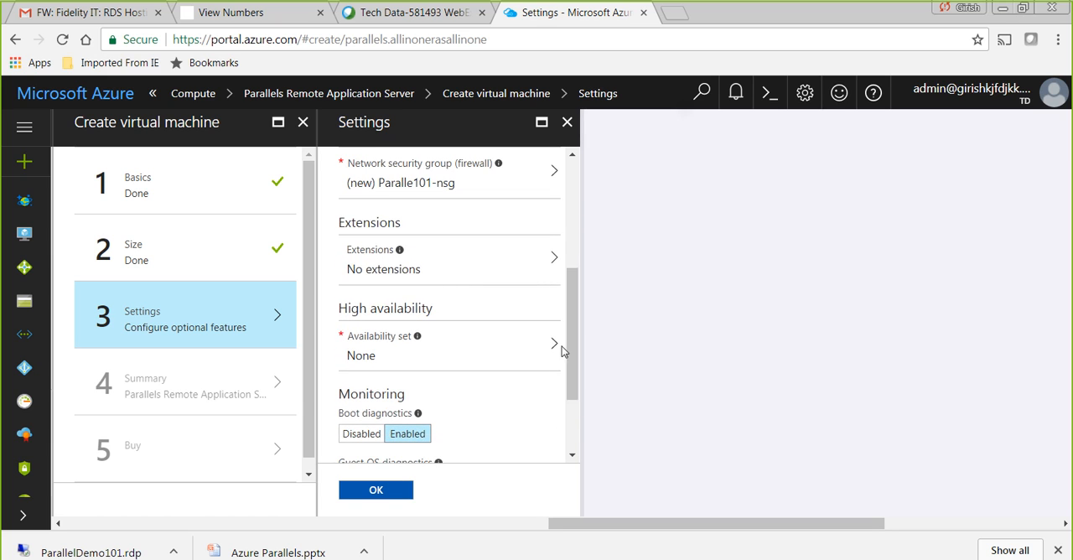
click(540, 261)
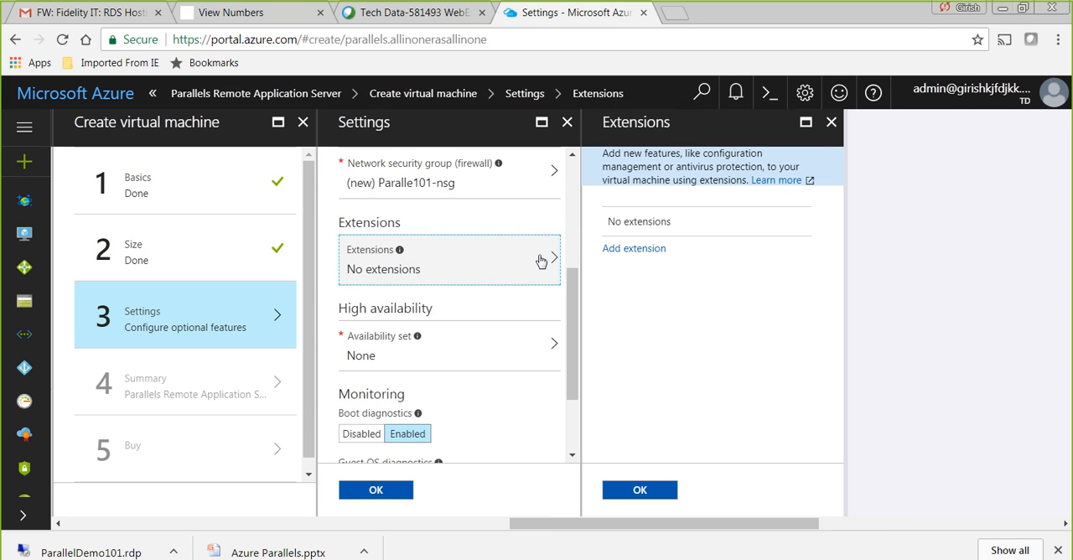
click(654, 250)
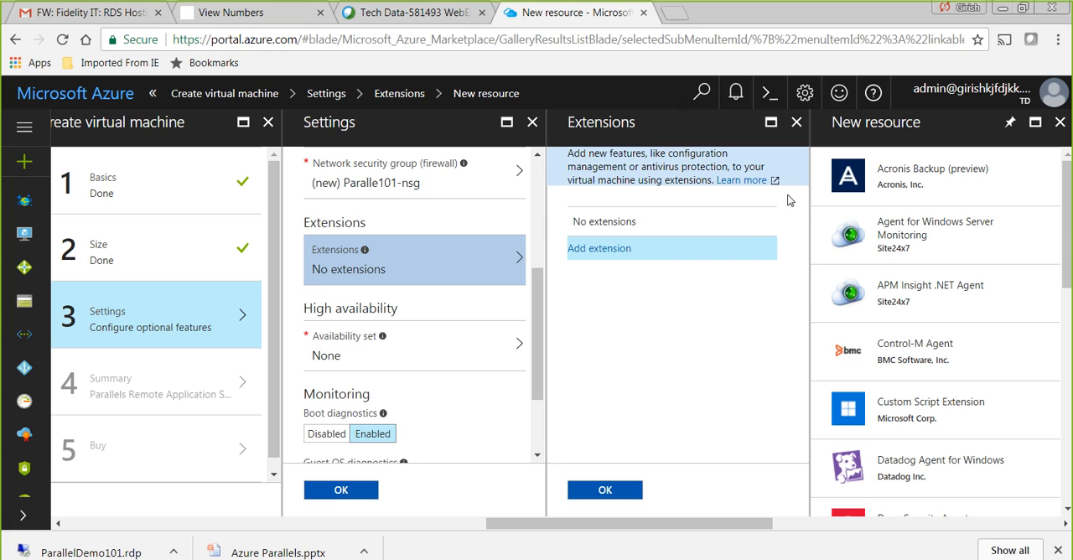
click(1059, 124)
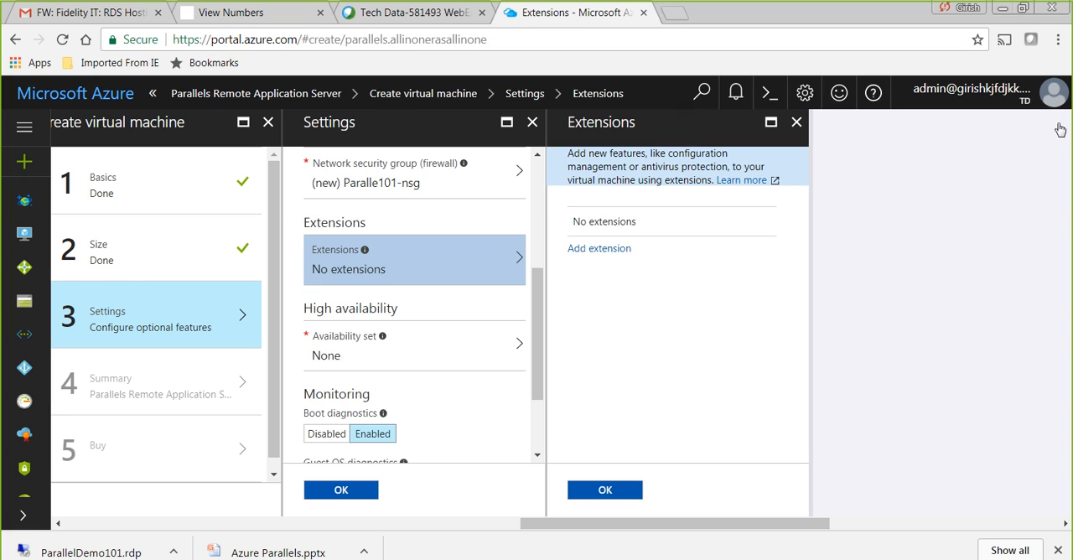
click(797, 124)
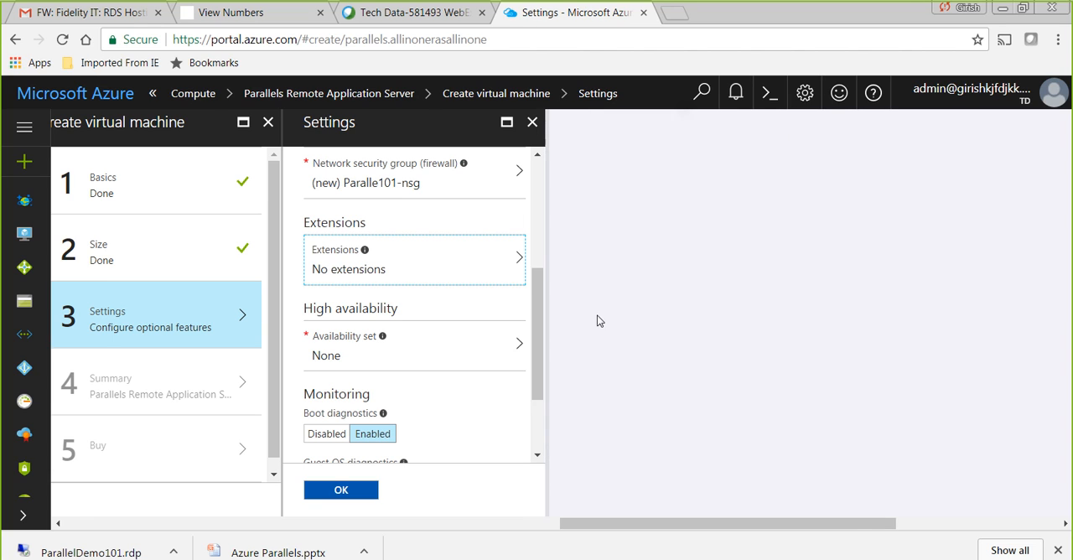
- Keep the default availability and monitoring options, confirm the optional settings, and review the deployment summary
scroll(537, 335, down, 1)
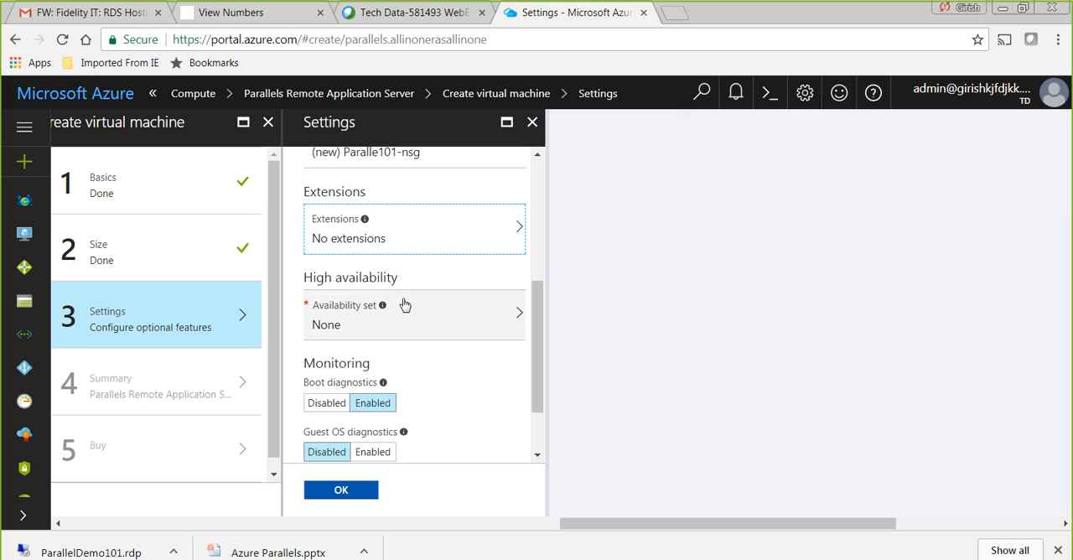
drag(536, 313, 537, 353)
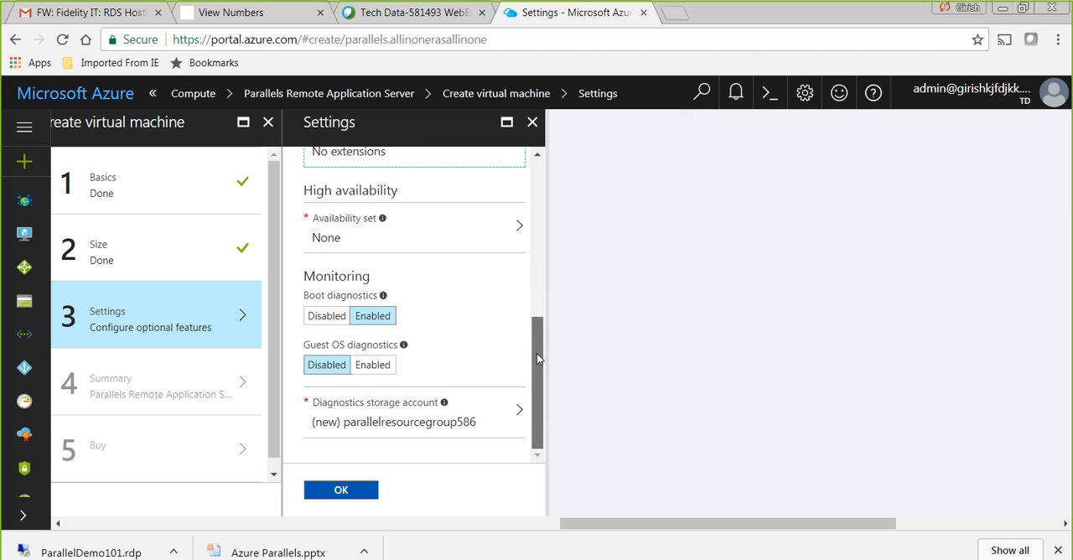
click(360, 495)
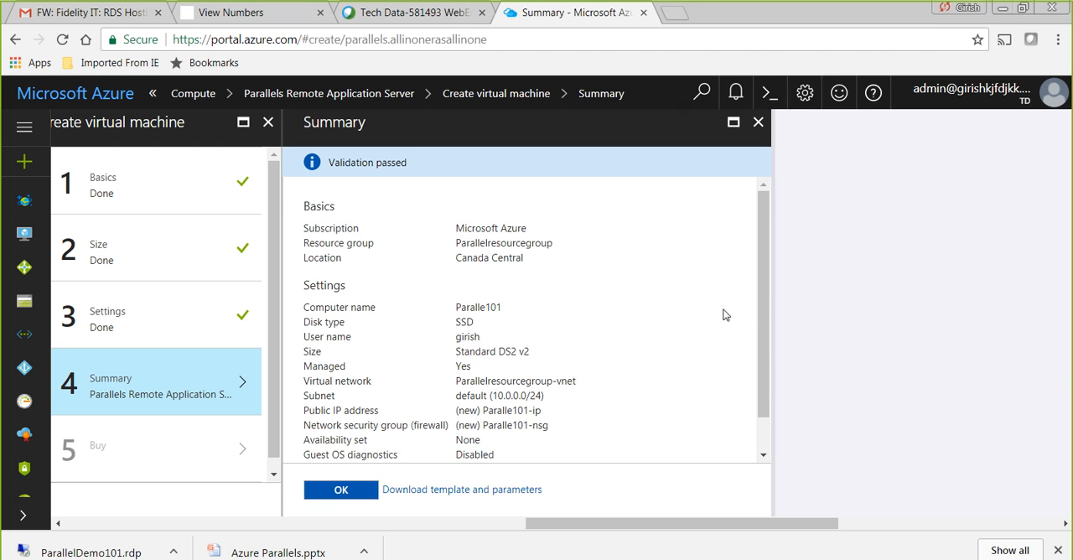
drag(762, 317, 745, 388)
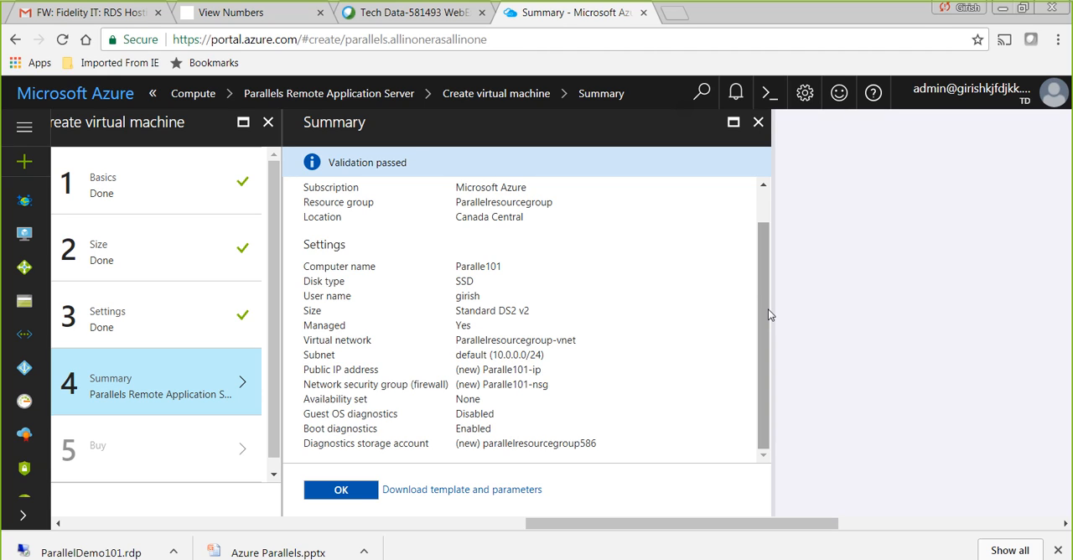
- Discard the unfinished virtual machine deployment and return to the list of virtual machines
click(758, 124)
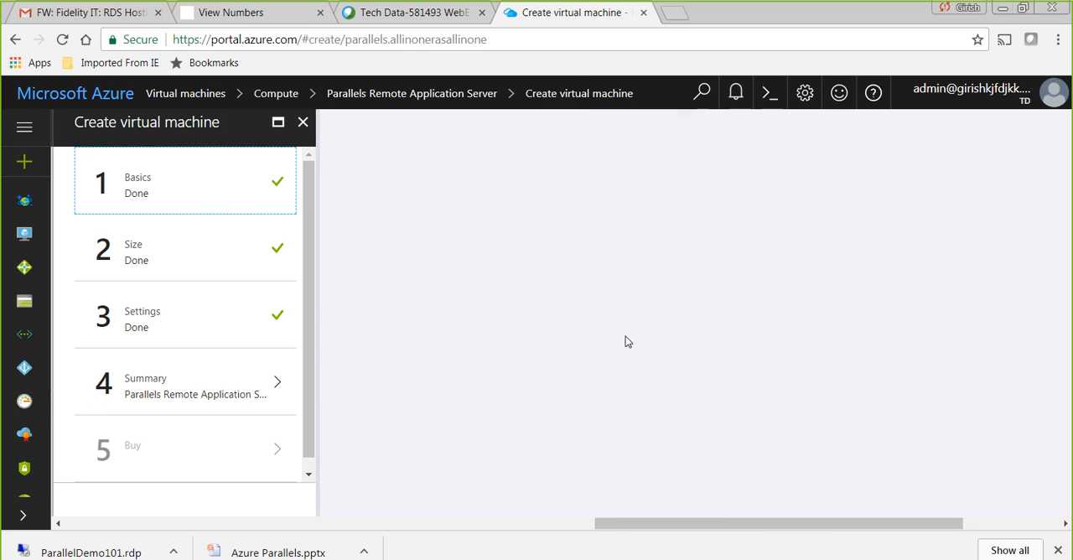
click(307, 134)
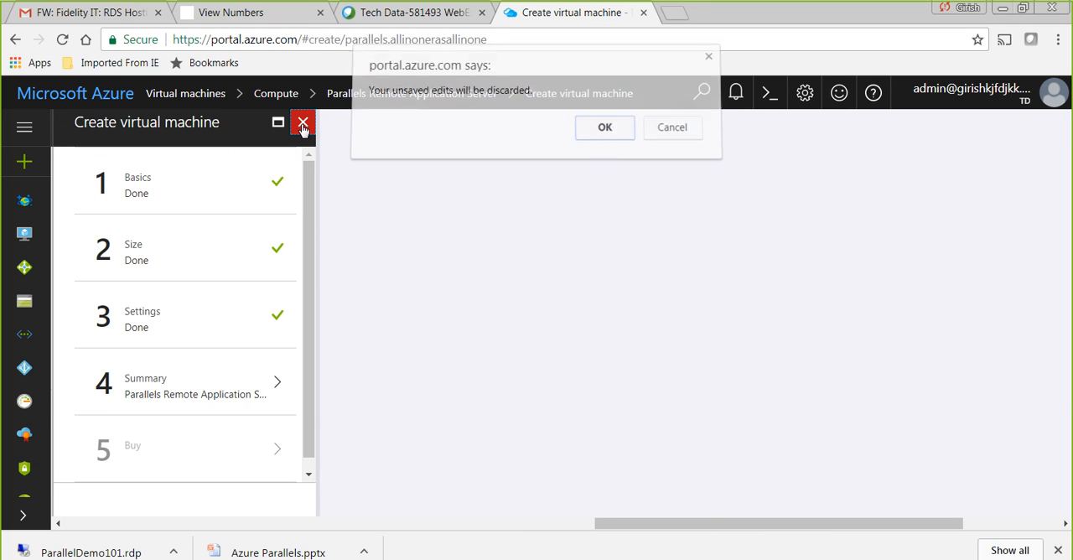
click(603, 136)
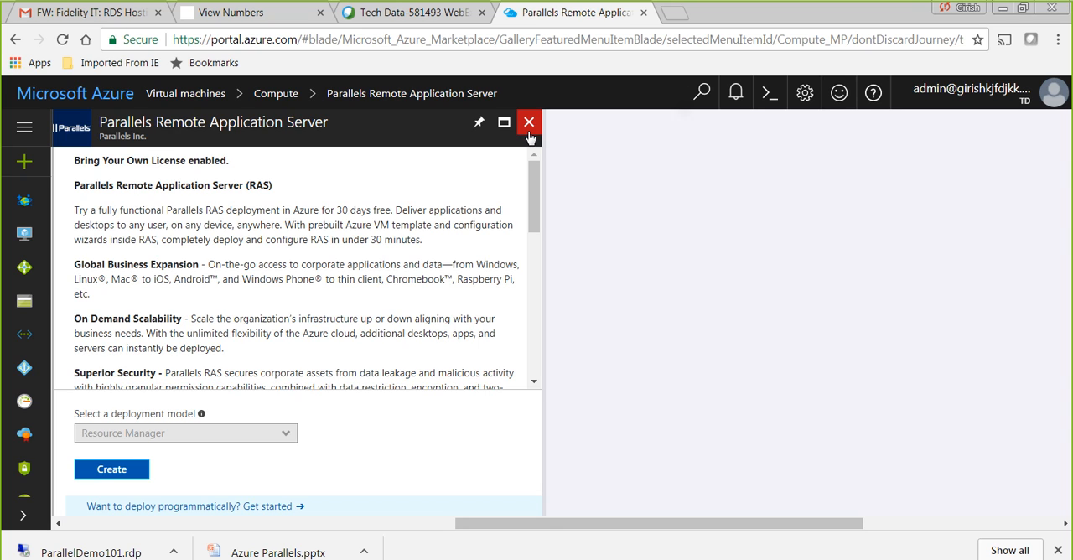
click(529, 123)
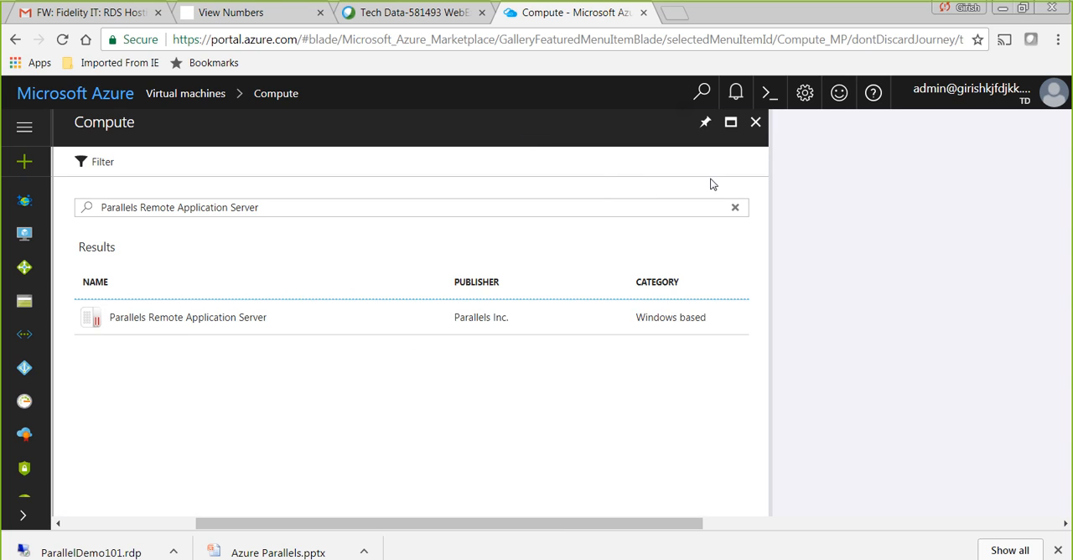
click(757, 125)
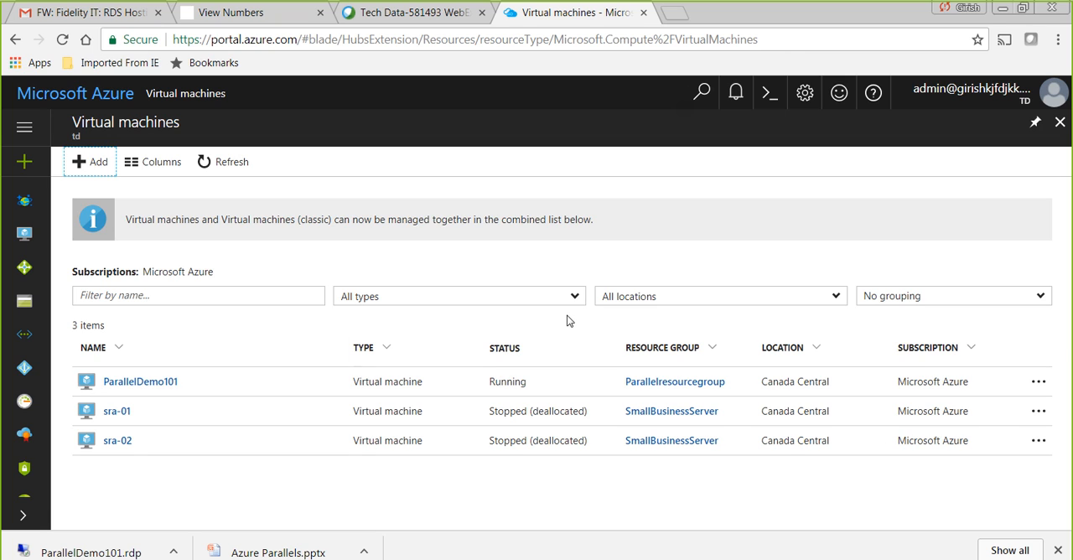
- Switch to the remote desktop, log on to the ALLINONE farm with the remembered credentials, and enlarge the Parallels Remote Application Server Console window
click(1037, 384)
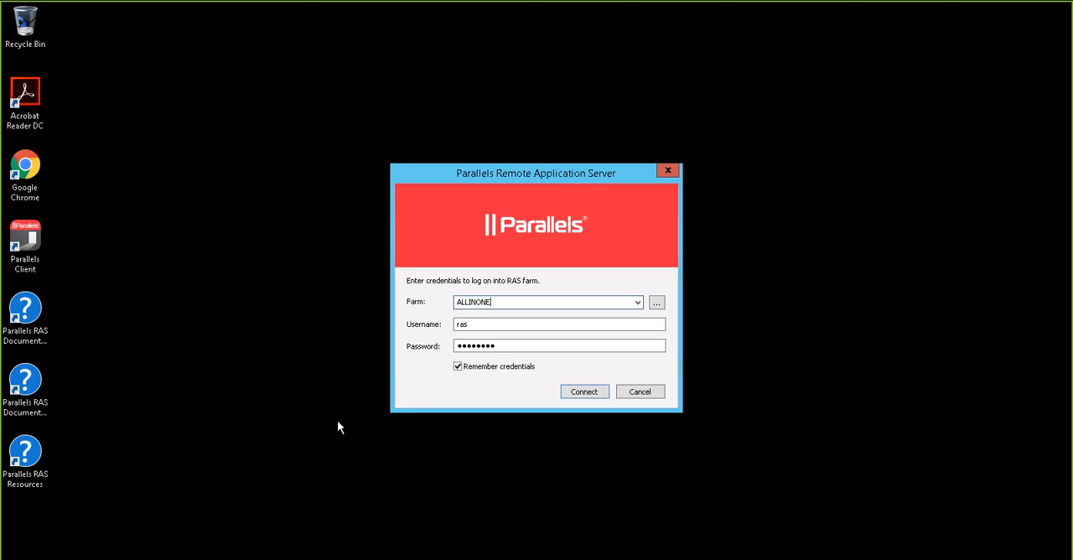
click(577, 393)
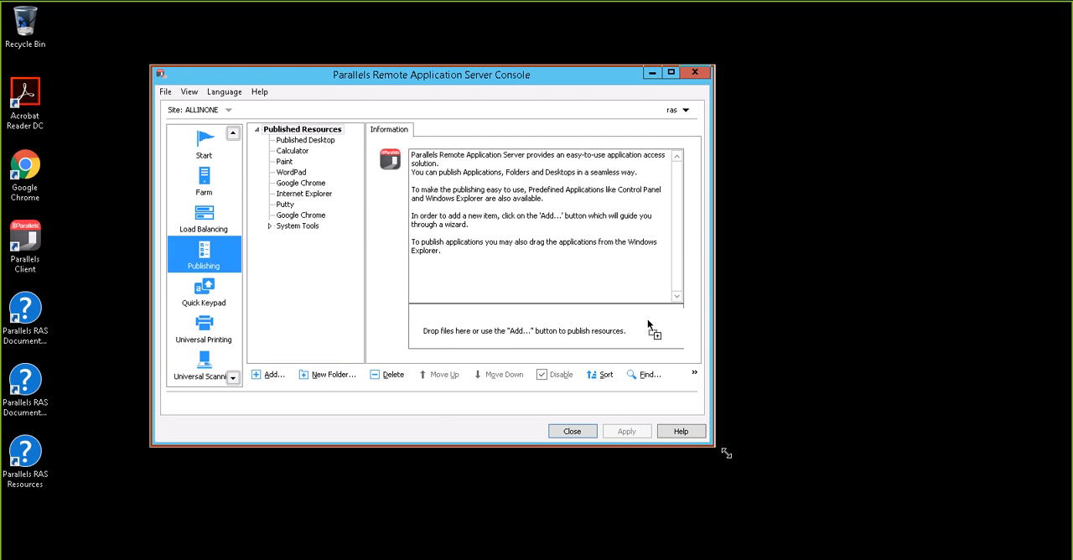
drag(726, 453, 956, 539)
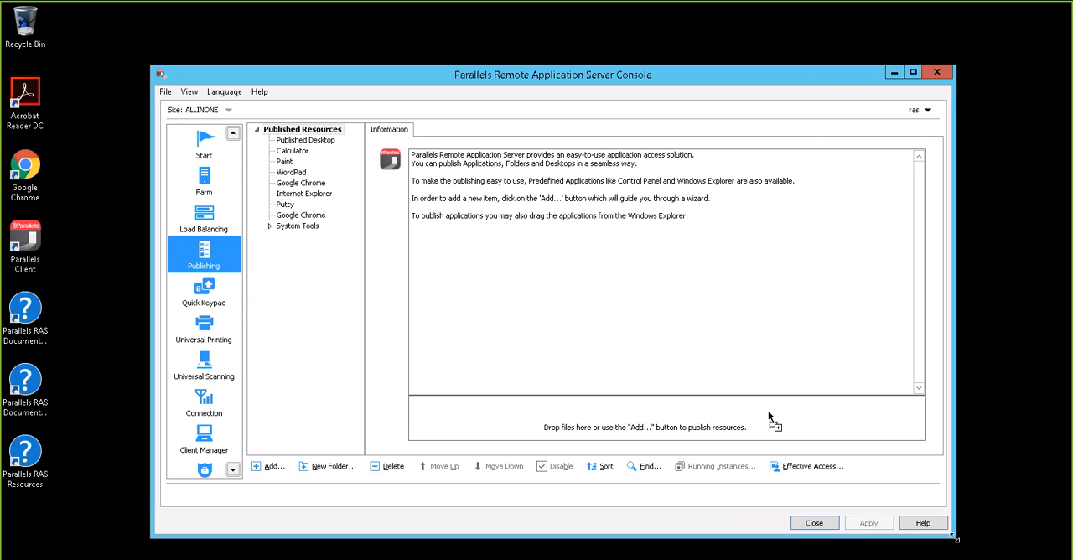
drag(783, 81, 781, 62)
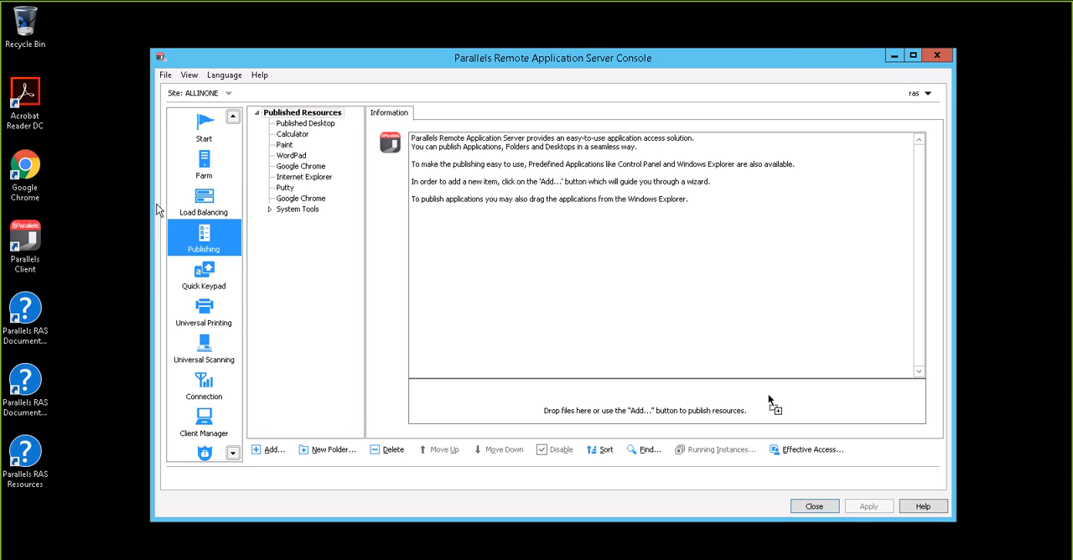
- Look through the Start, Farm and Load Balancing sections of the console
click(202, 137)
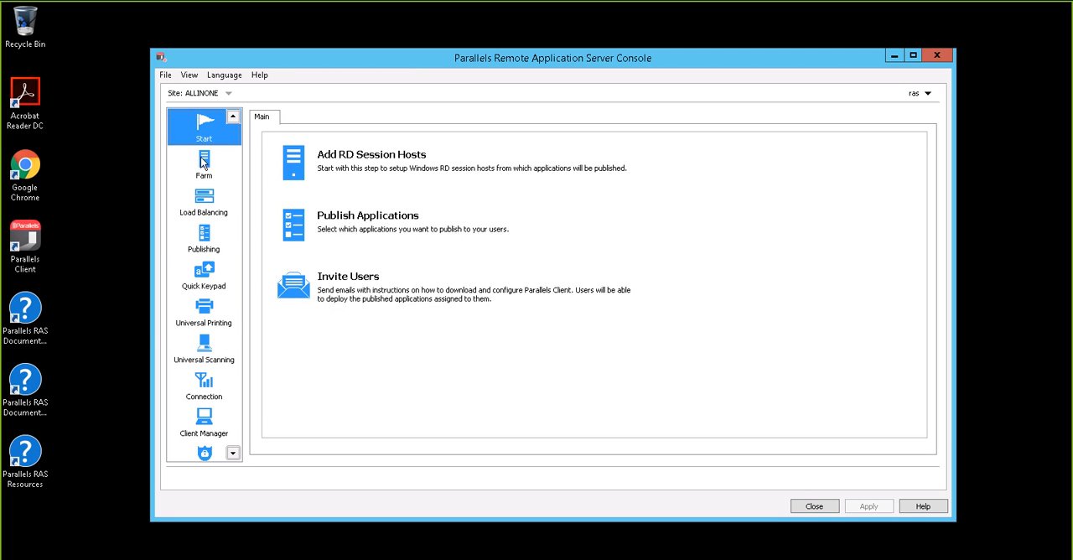
click(204, 164)
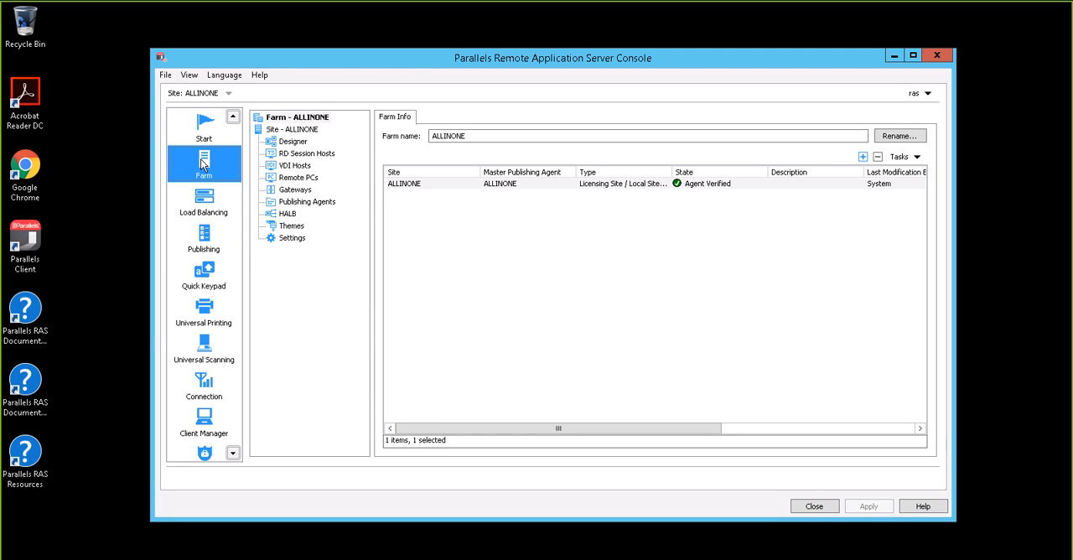
click(202, 203)
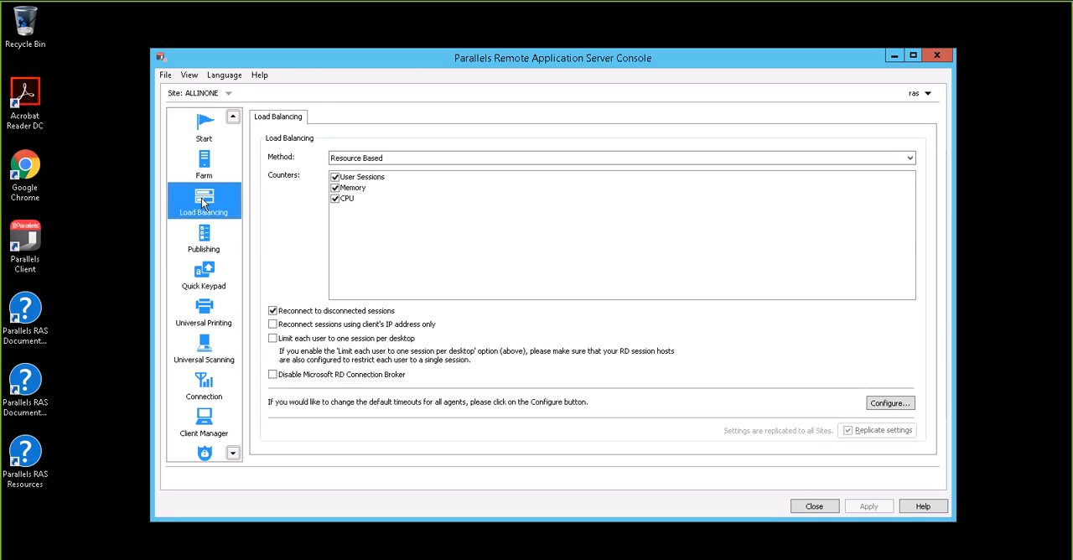
- Start publishing a new Application item under Publishing, using Terminal Server as the source and Installed Applications as the type
click(201, 245)
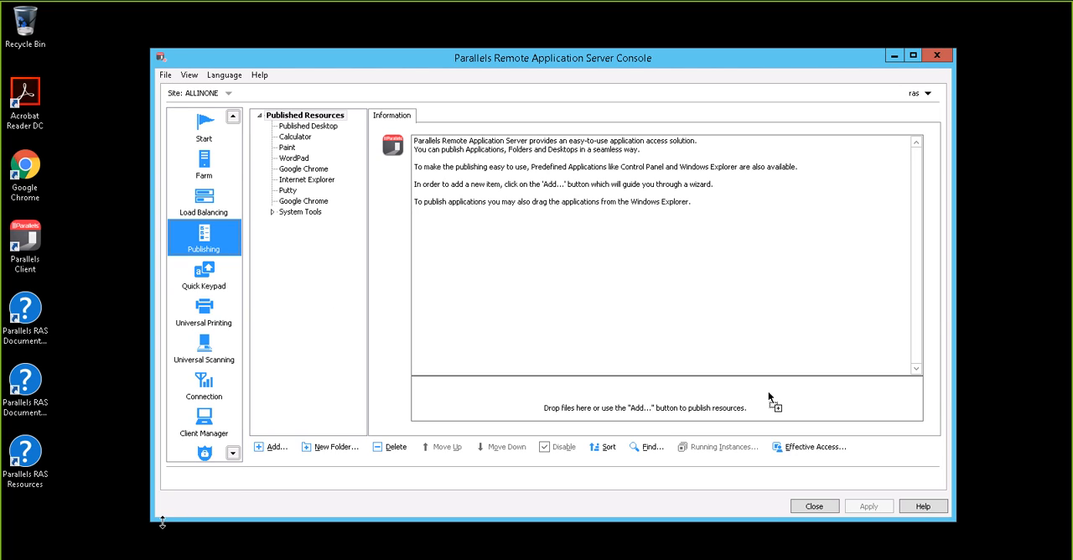
drag(152, 521, 135, 551)
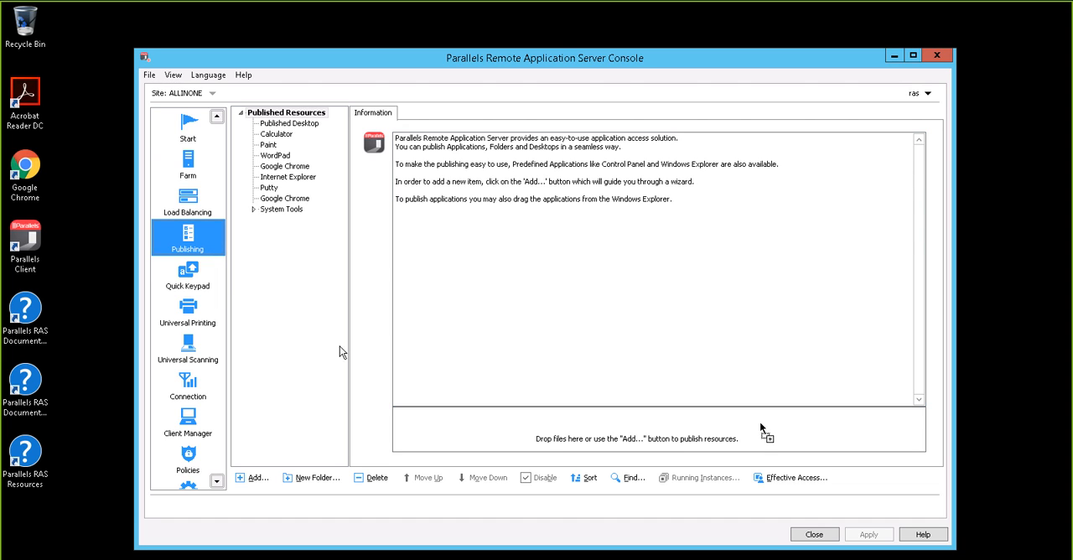
click(253, 479)
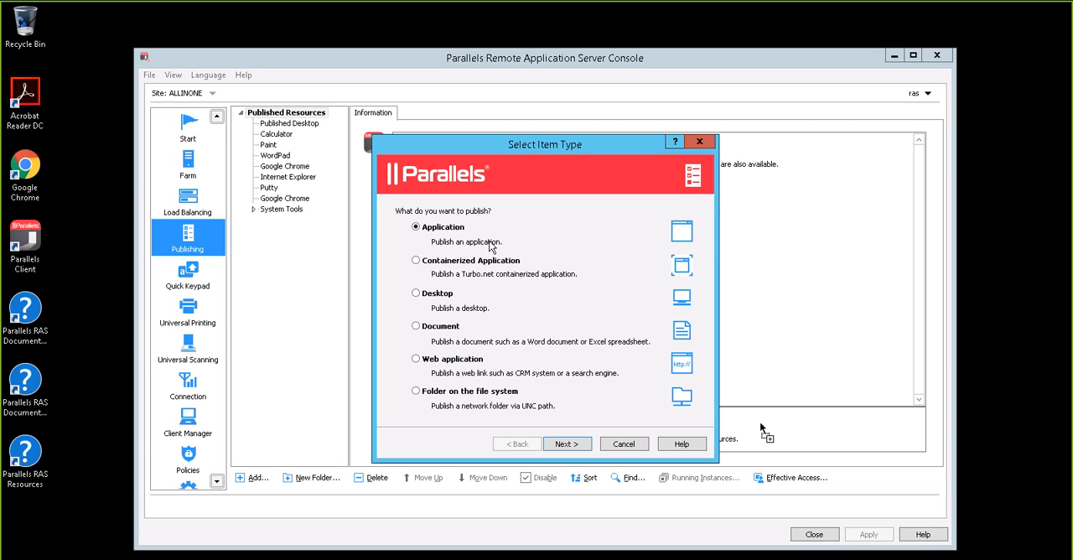
click(581, 448)
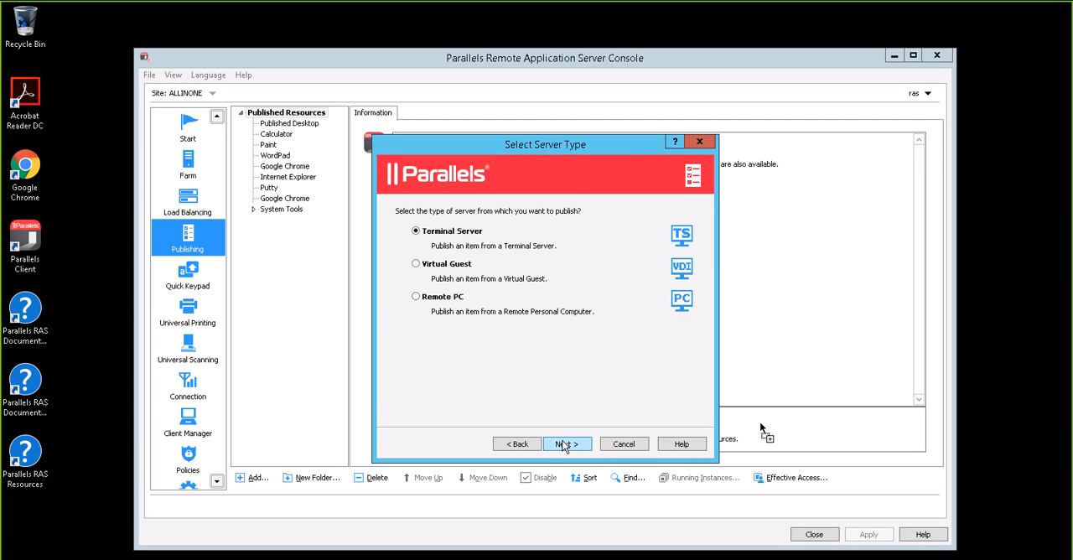
click(563, 446)
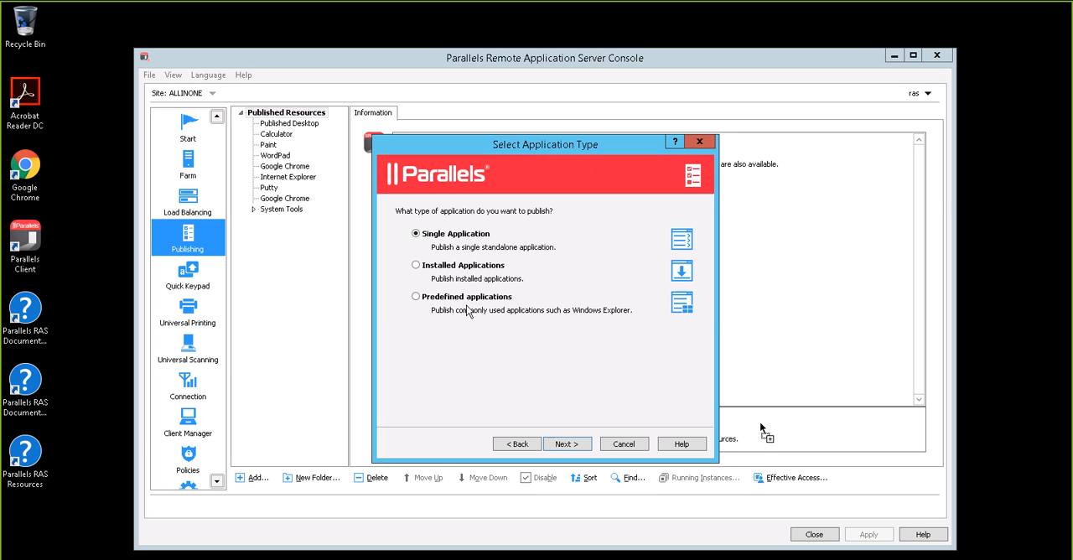
click(417, 268)
click(567, 443)
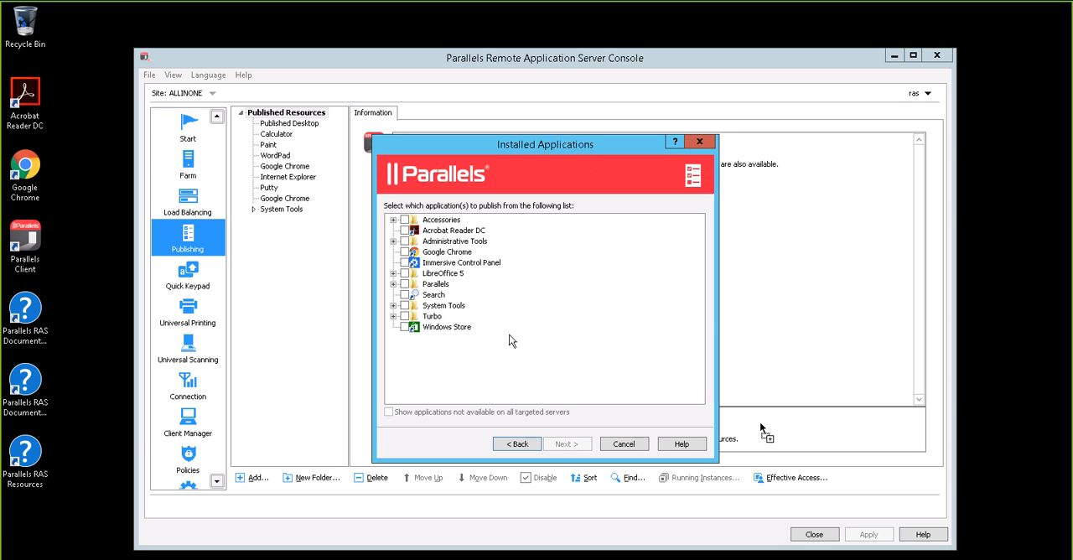
- Choose Windows Store as the application to publish, complete the publishing wizard, and apply the new settings
click(404, 327)
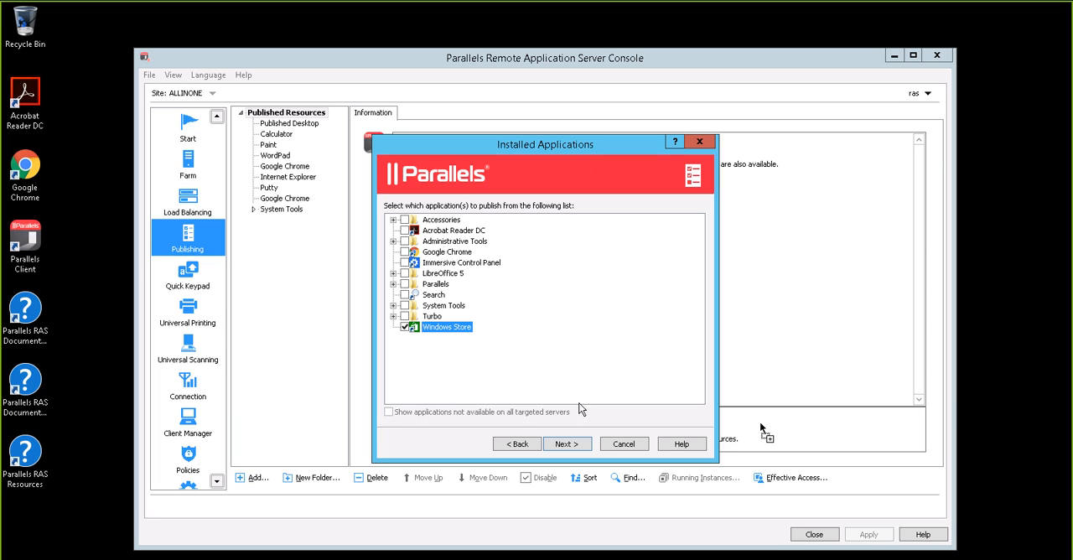
click(565, 444)
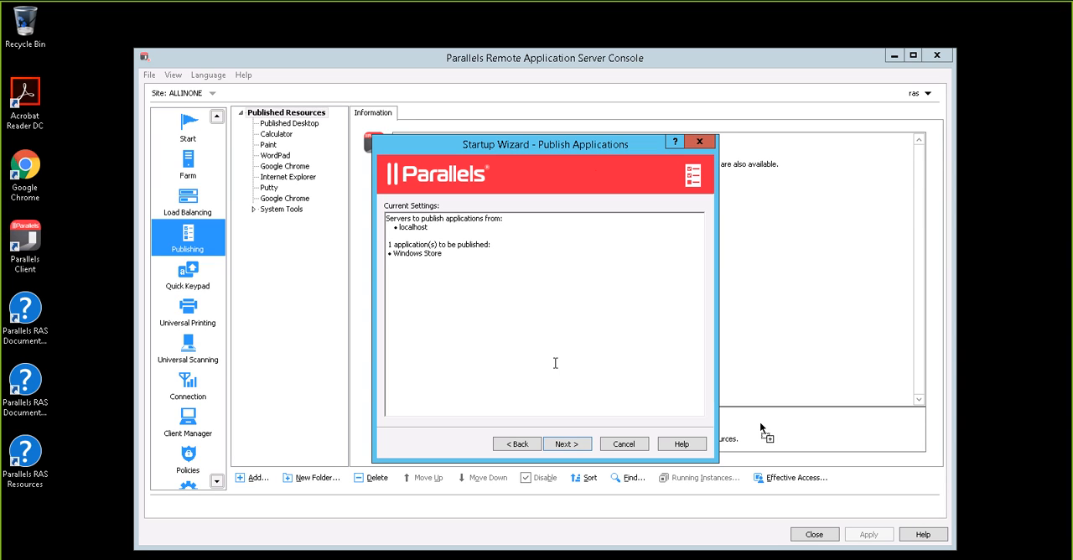
click(555, 445)
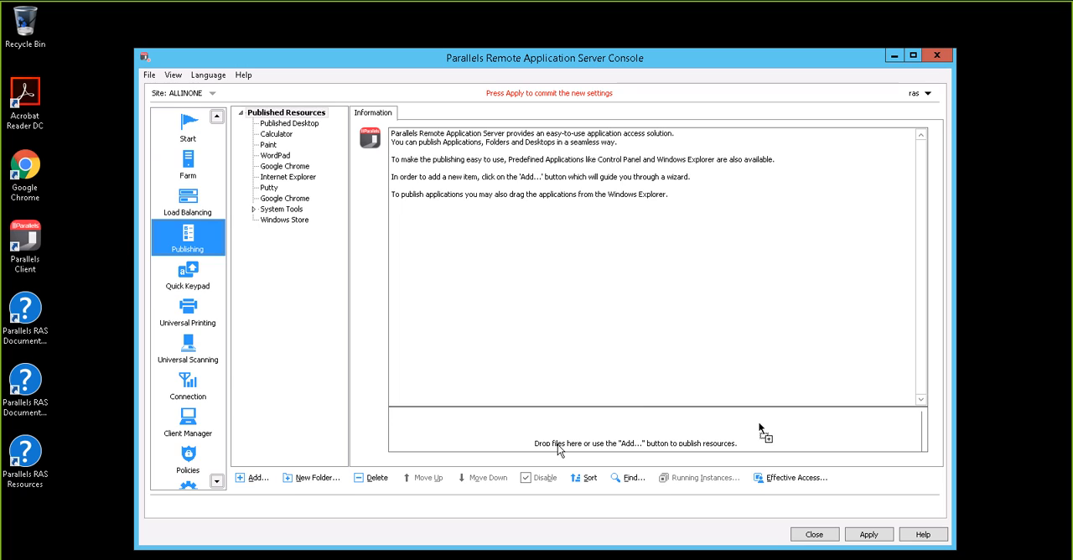
click(869, 535)
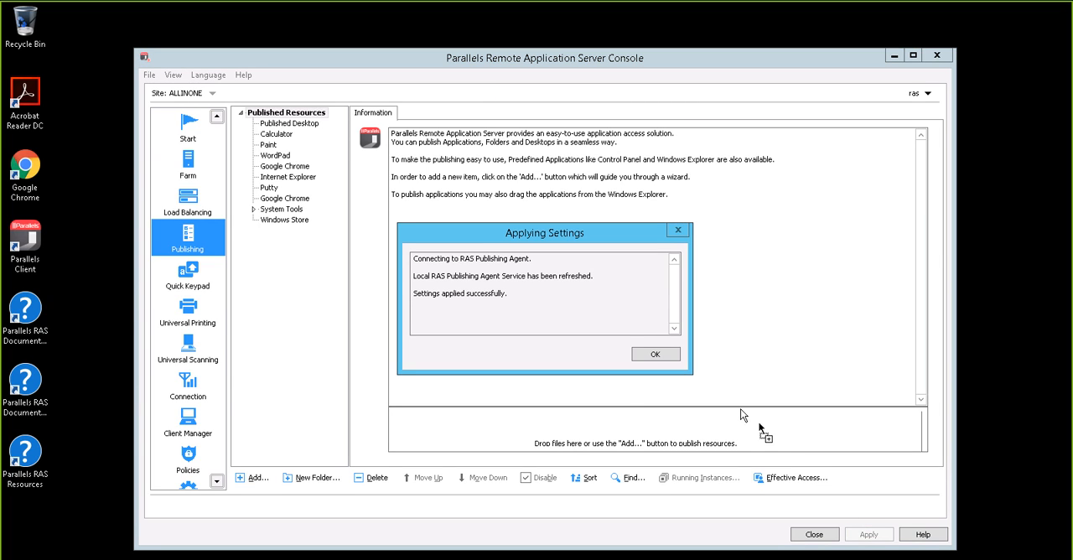
click(656, 355)
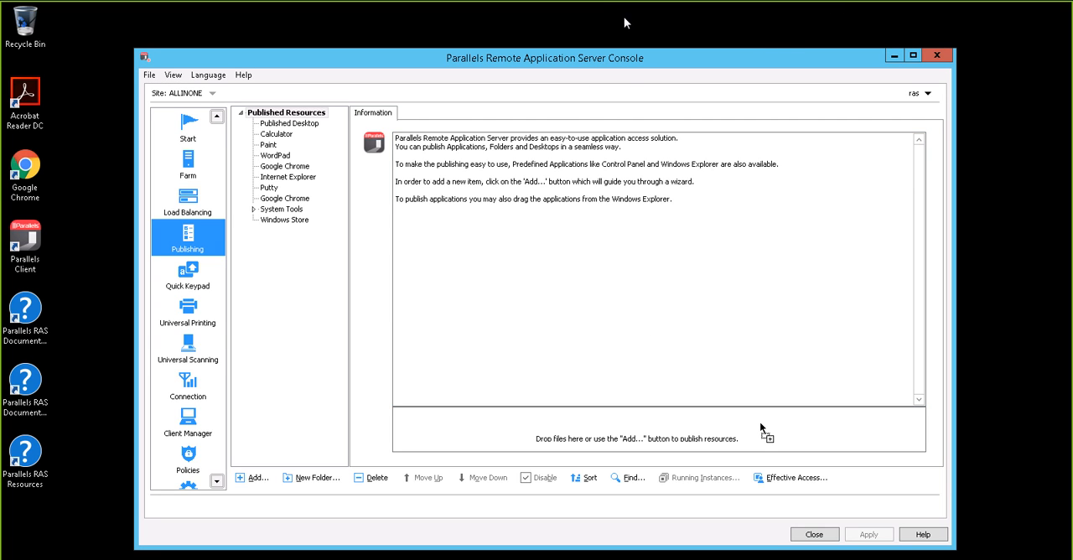
- Switch back to the Azure portal and open the overview of the ParallelDemo101 virtual machine
click(768, 17)
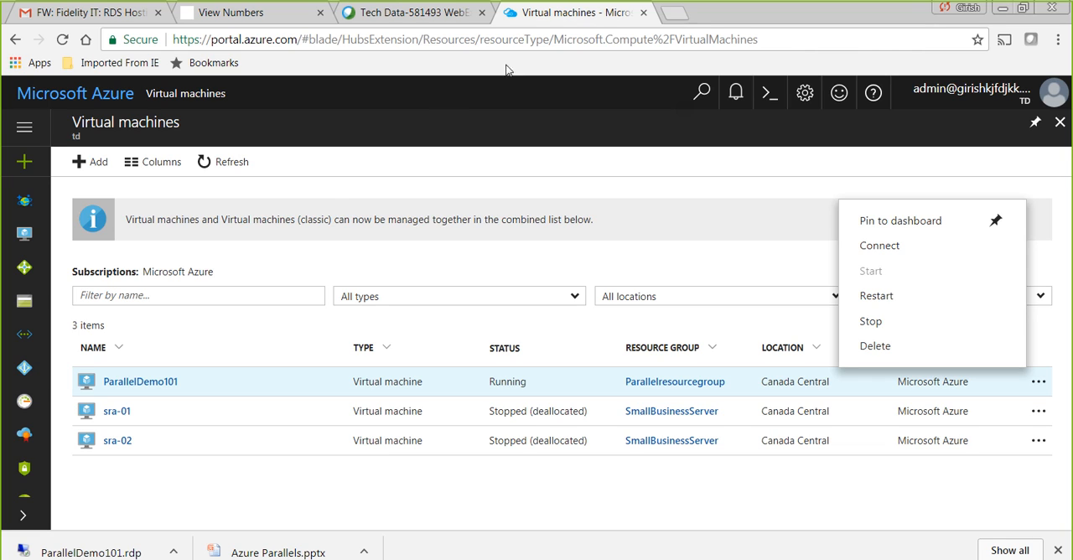
click(164, 384)
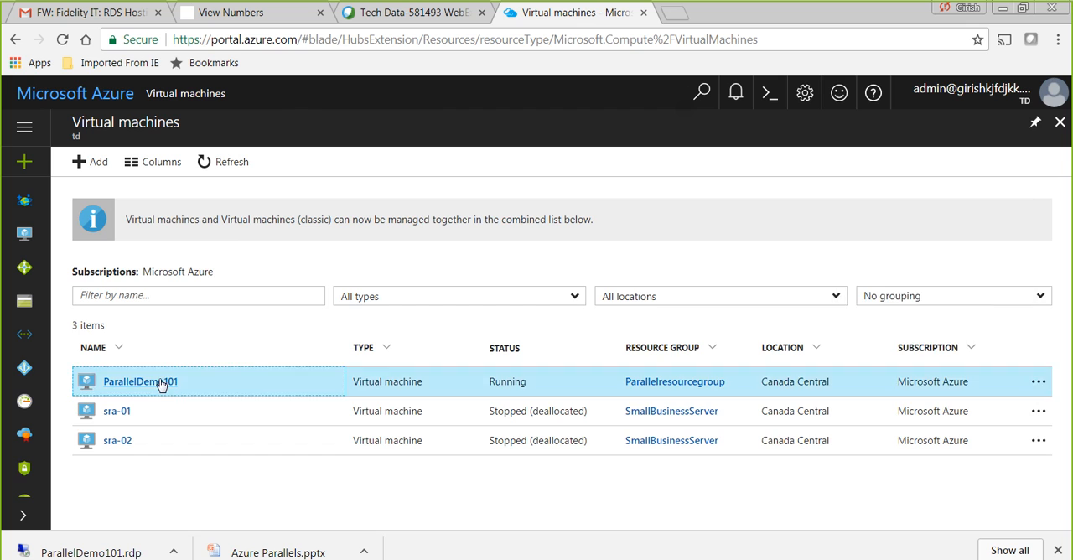
click(164, 384)
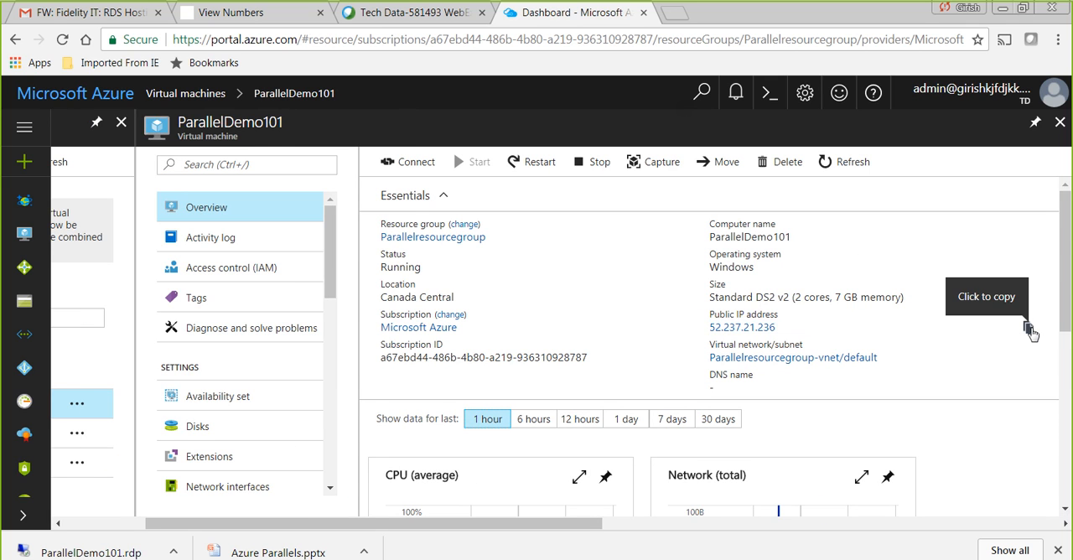
- Copy the ParallelDemo101 virtual machine's public IP address and paste it into the address field of a new browser tab
click(1029, 329)
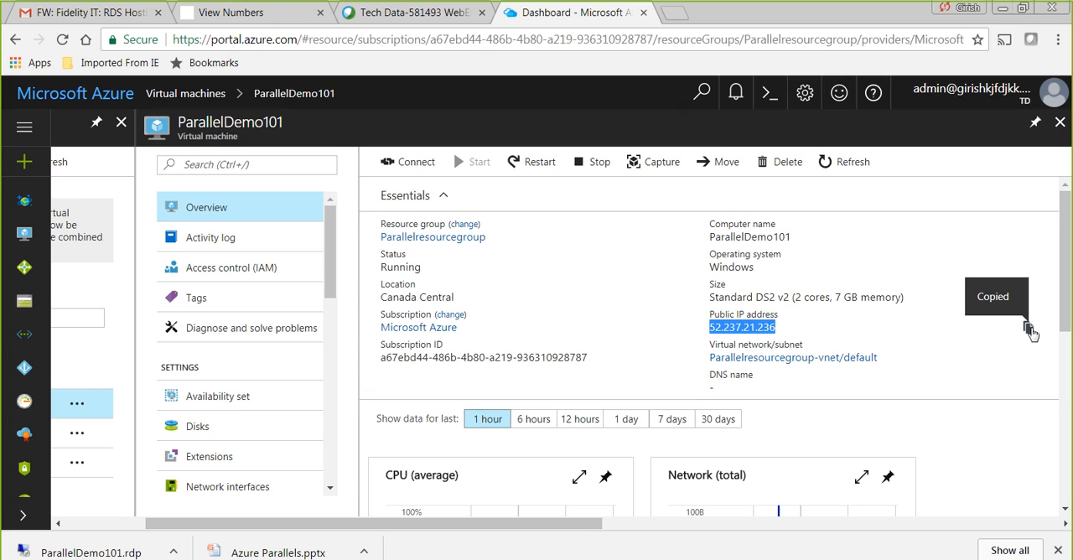
click(677, 13)
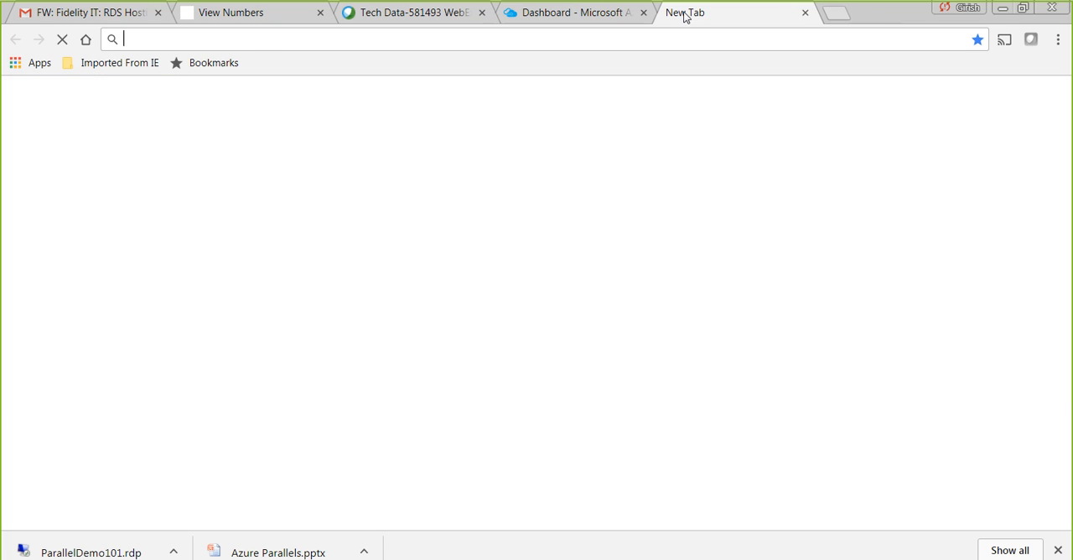
right_click(253, 45)
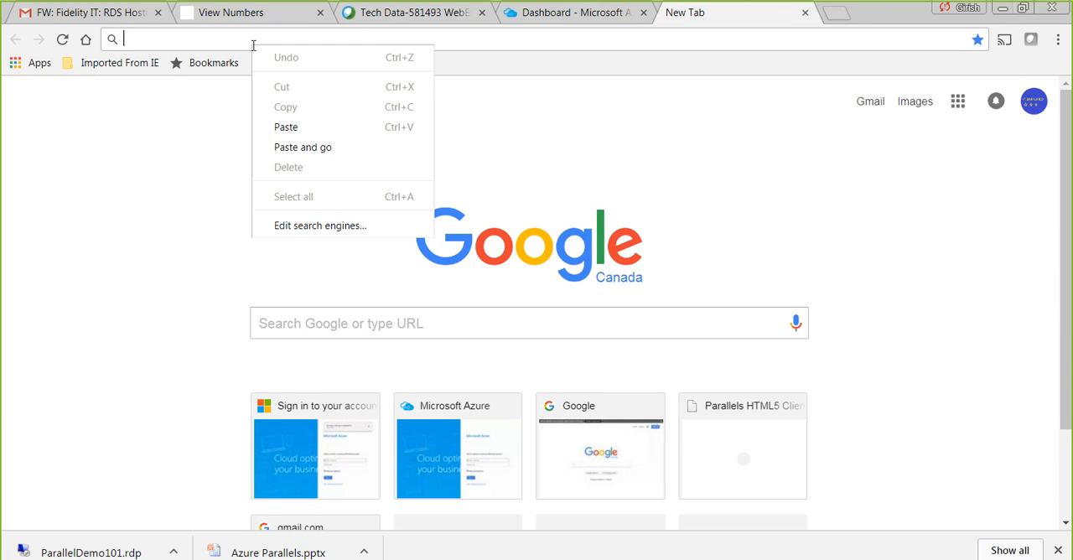
click(297, 133)
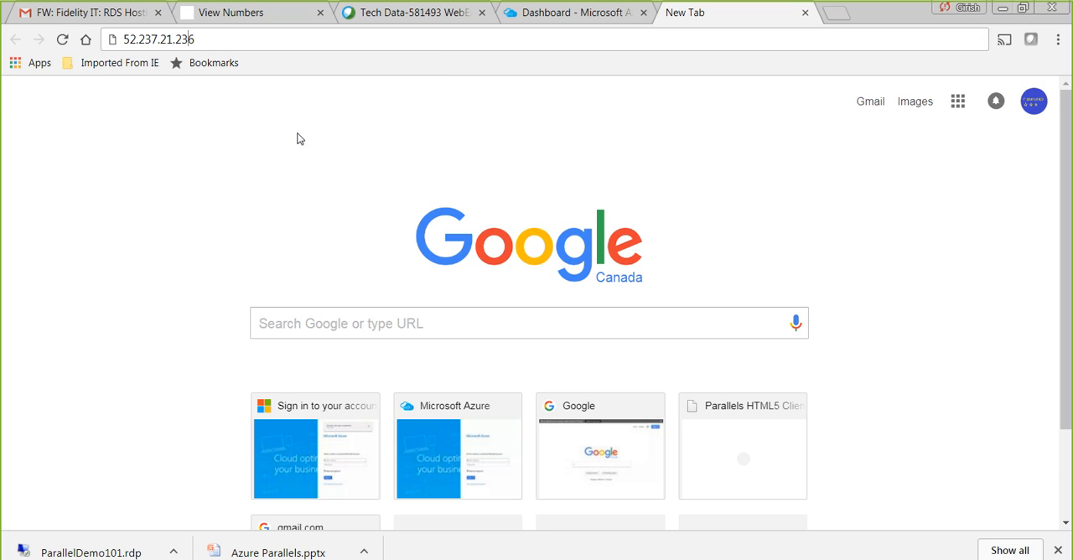
key(Home)
text(https:)
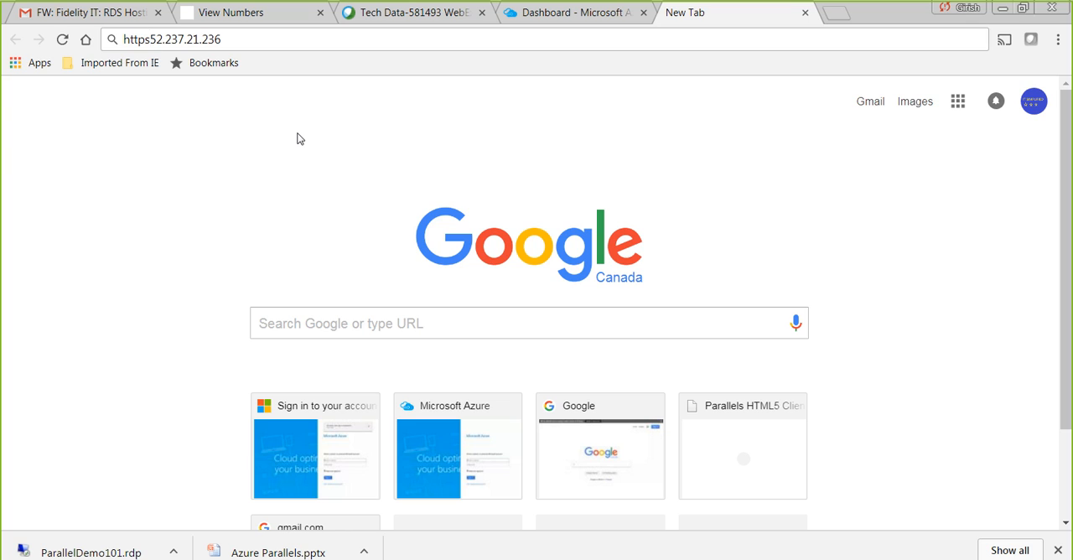
text(//52.237.21.236)
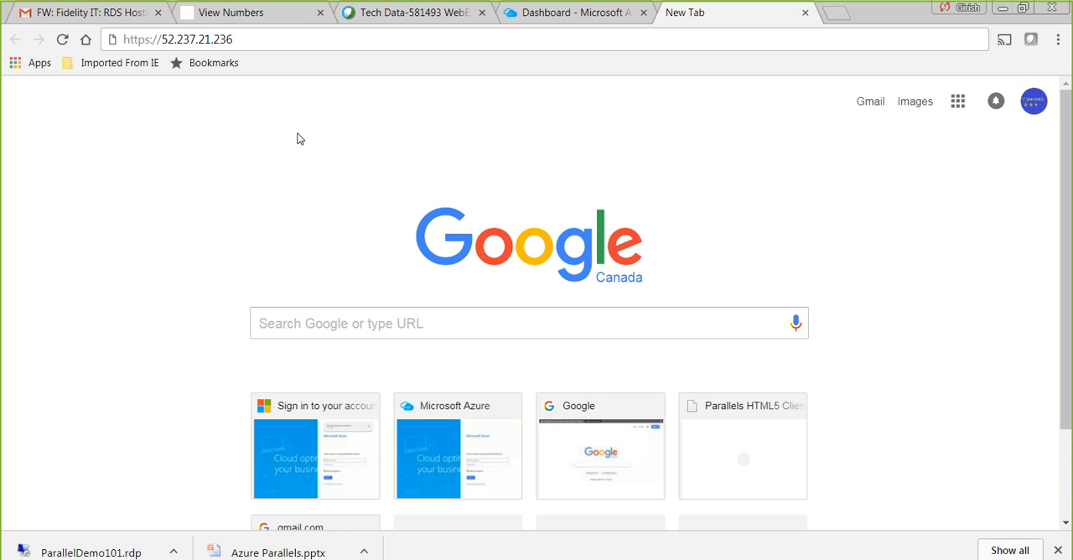
text(/rashtml5gateway)
key(Return)
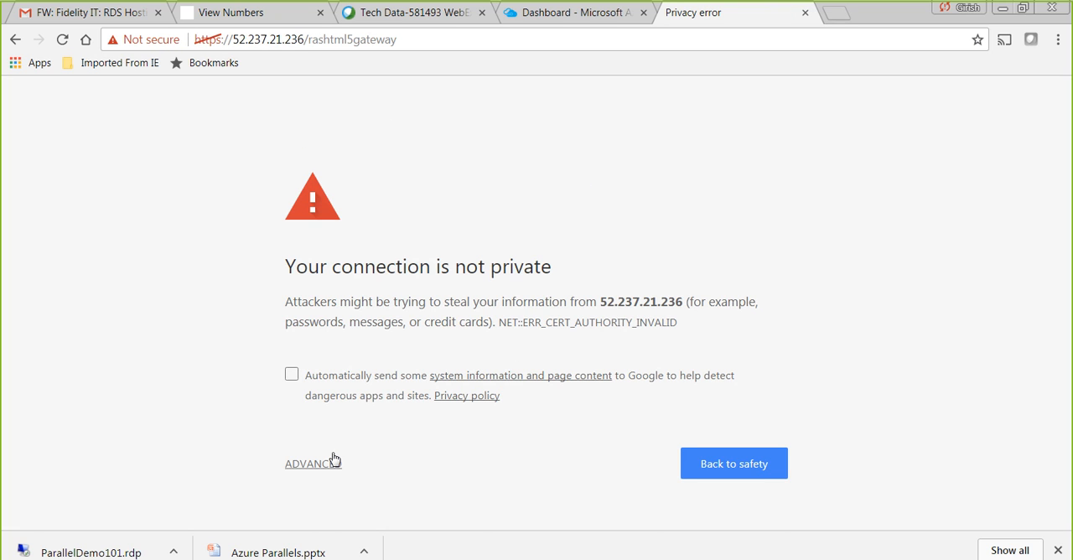
- Show the advanced details of the privacy warning and proceed to the 52.237.21.236 site
click(333, 462)
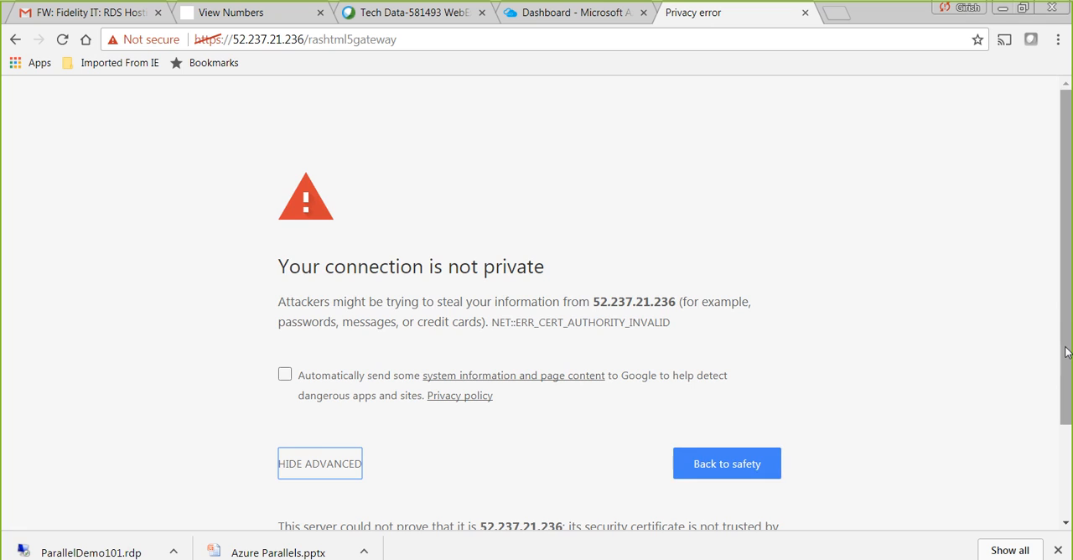
drag(1066, 352, 1067, 438)
click(400, 493)
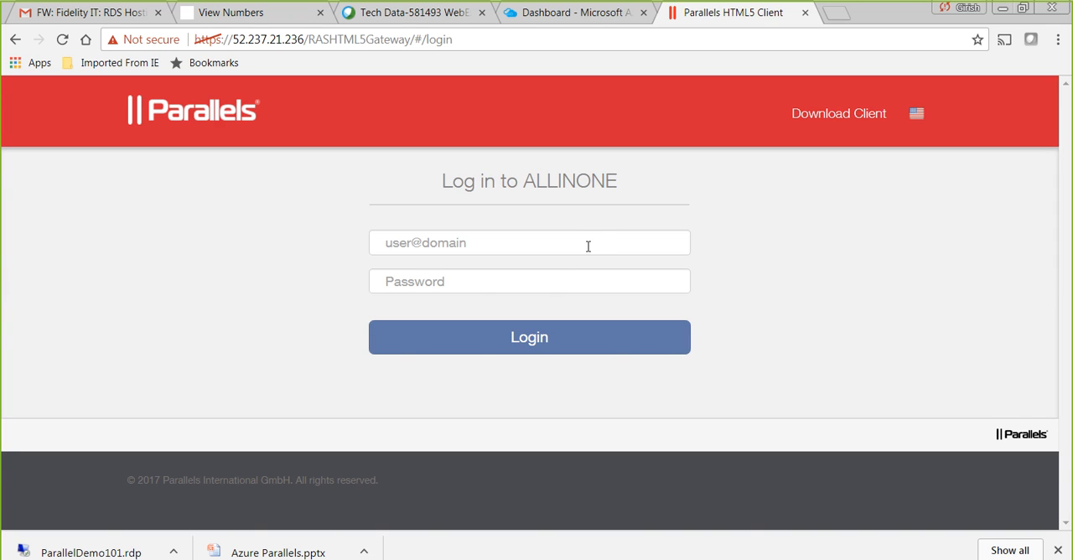
- Log in to ALLINONE as ras with the account password and choose to open the application in Parallels HTML5 Client
click(565, 246)
text(ras)
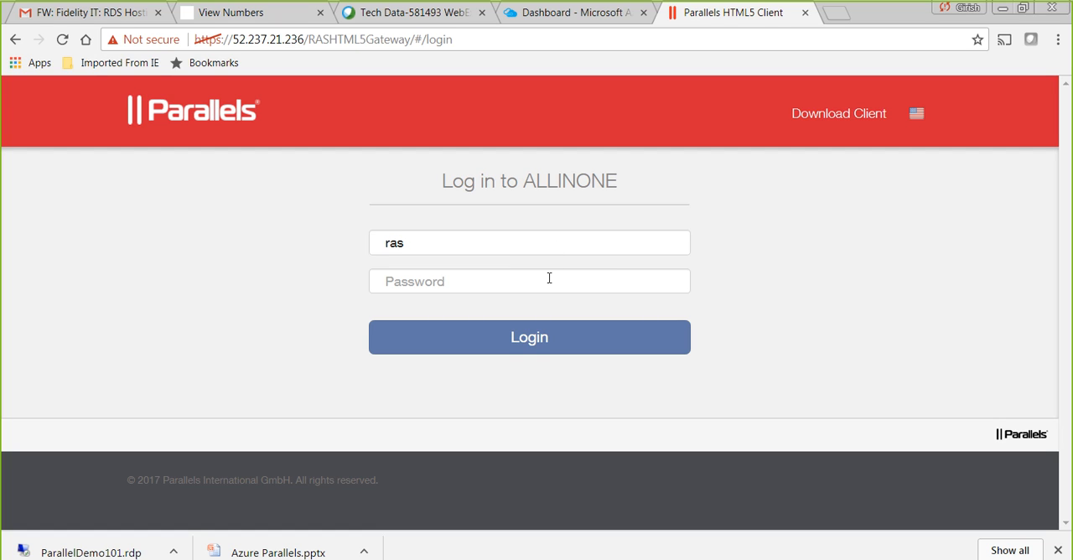
click(549, 281)
text(•••••••)
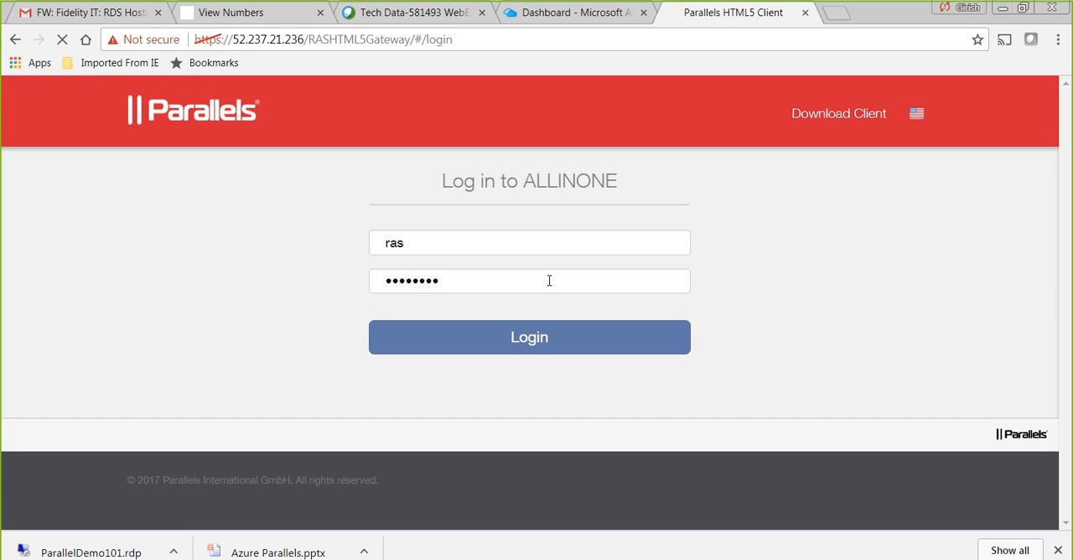
key(Return)
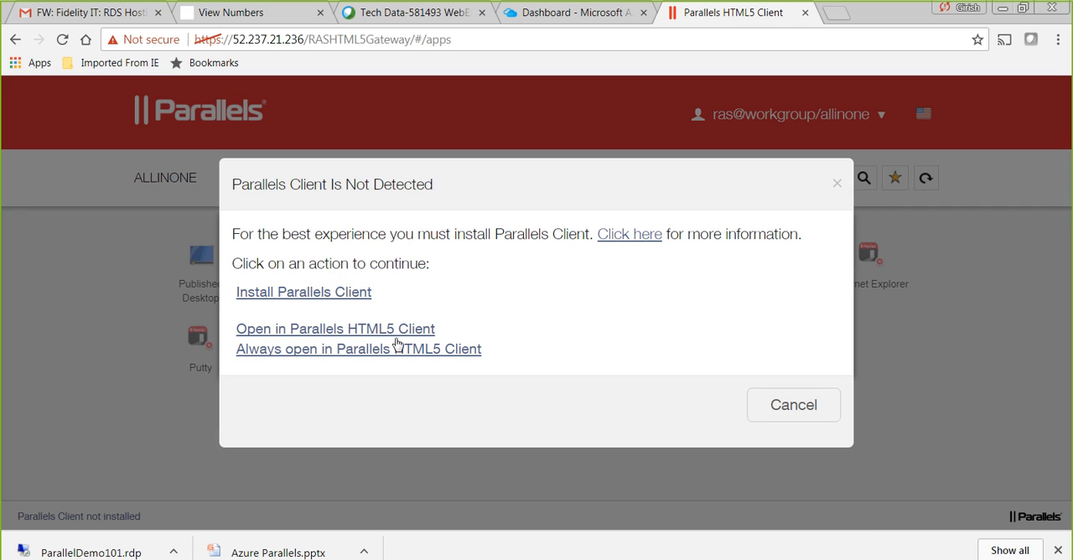
click(330, 333)
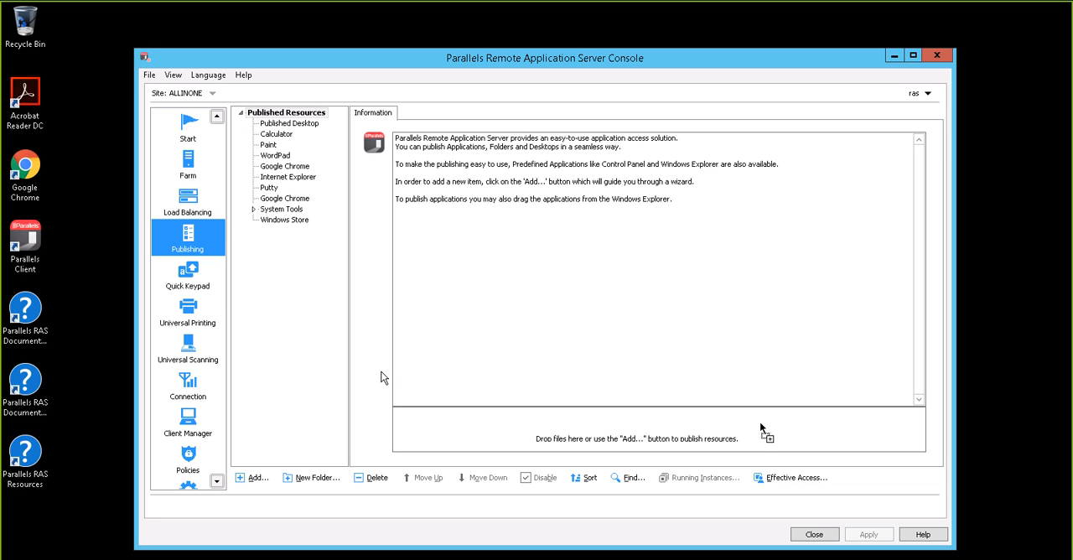
- Look through the devices and Windows device groups under Client Manager in the Parallels Remote Application Server Console
click(186, 437)
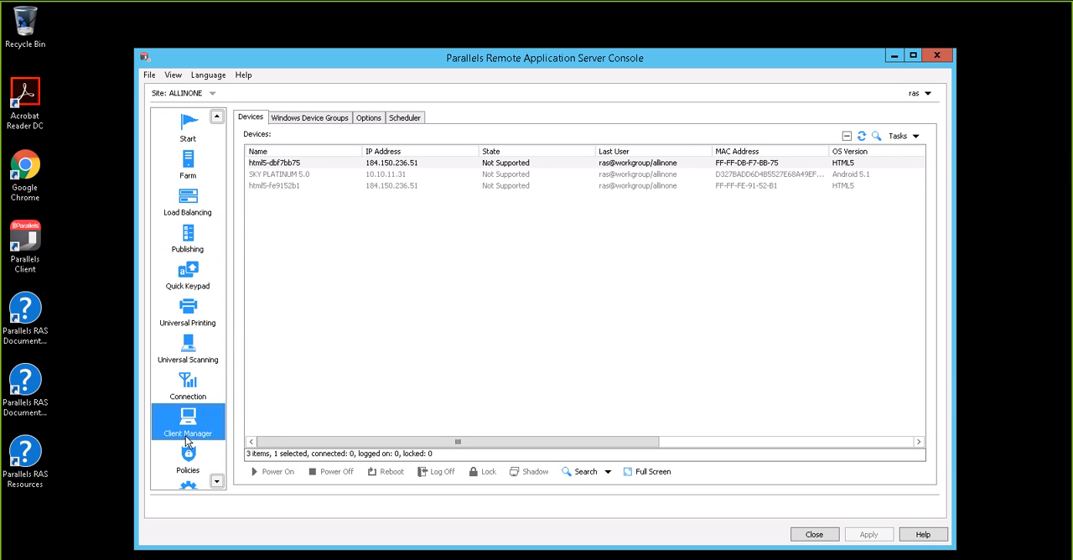
click(326, 124)
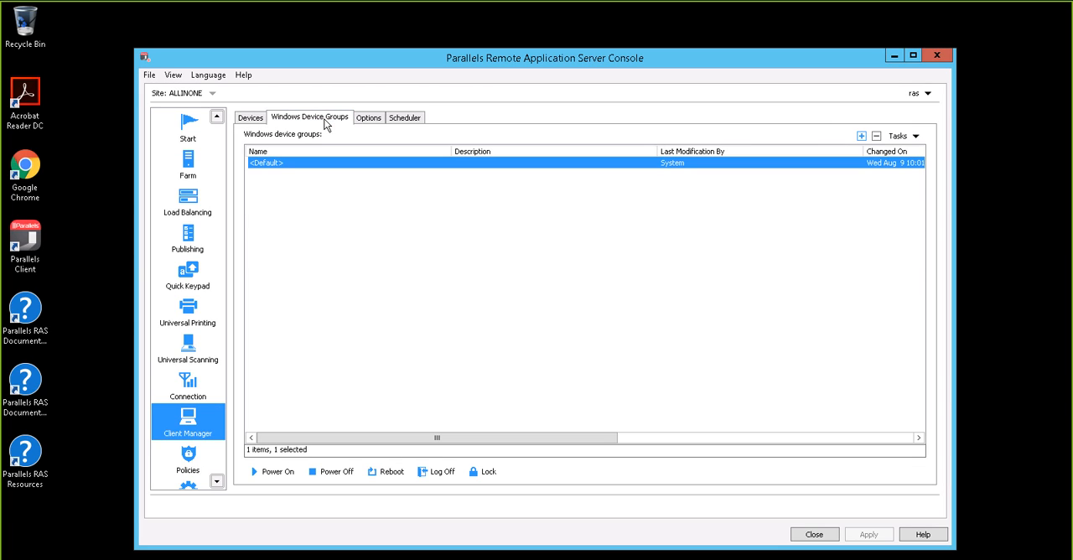
click(252, 118)
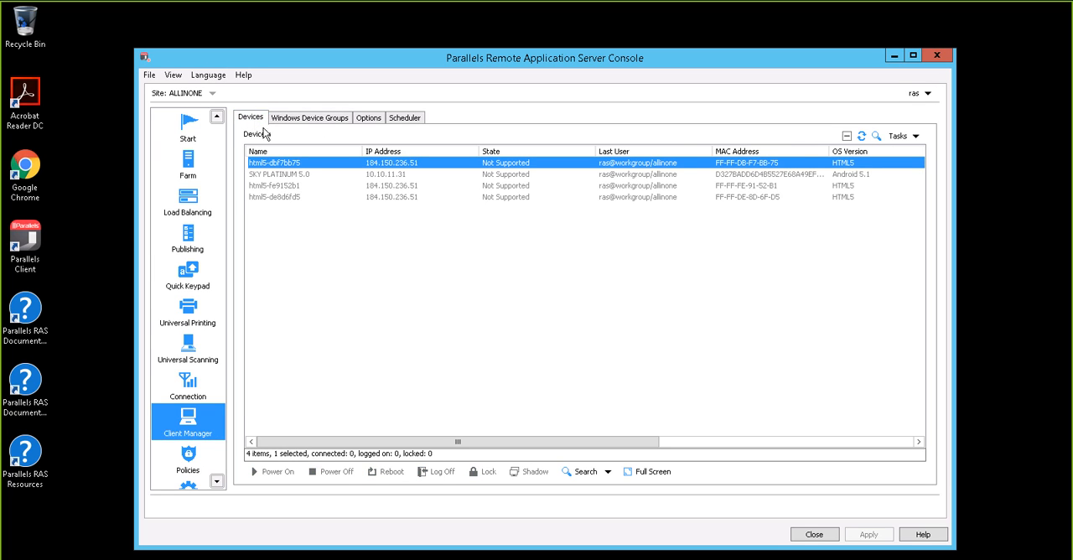
- View the device information for SKY PLATINUM 5.0 and check which actions, such as Shadow, are offered for it
click(309, 175)
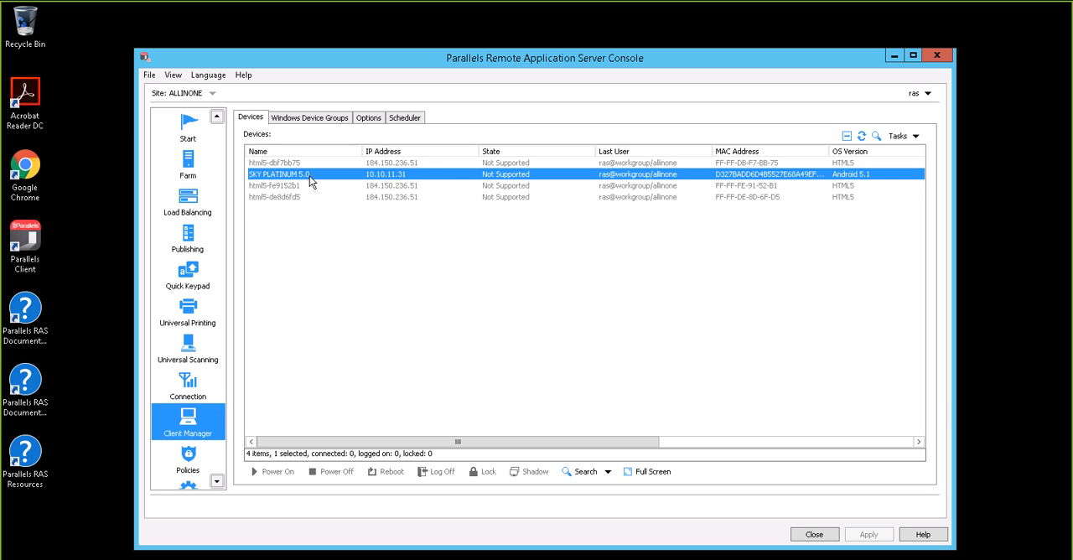
right_click(310, 176)
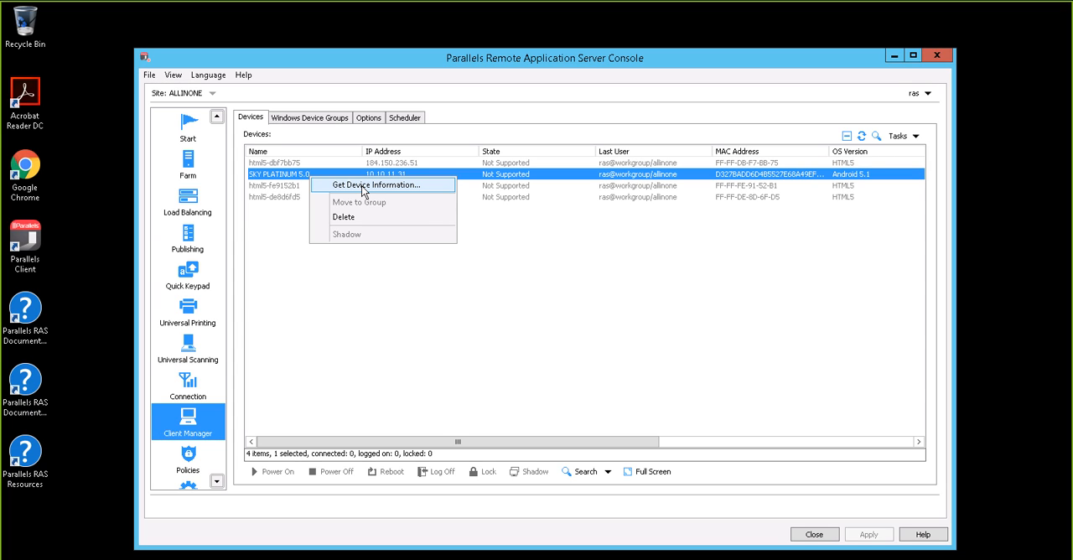
click(375, 184)
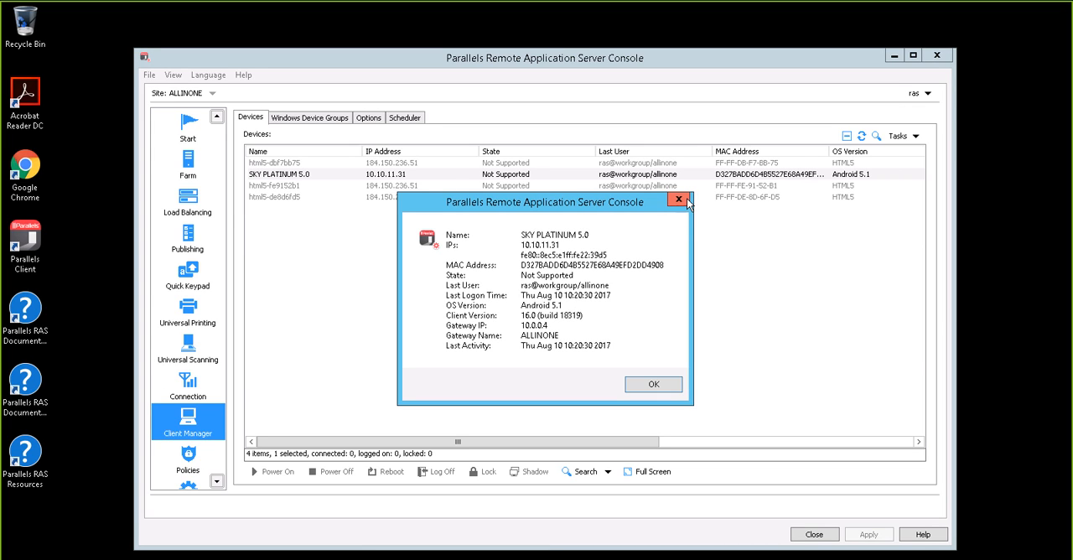
click(679, 200)
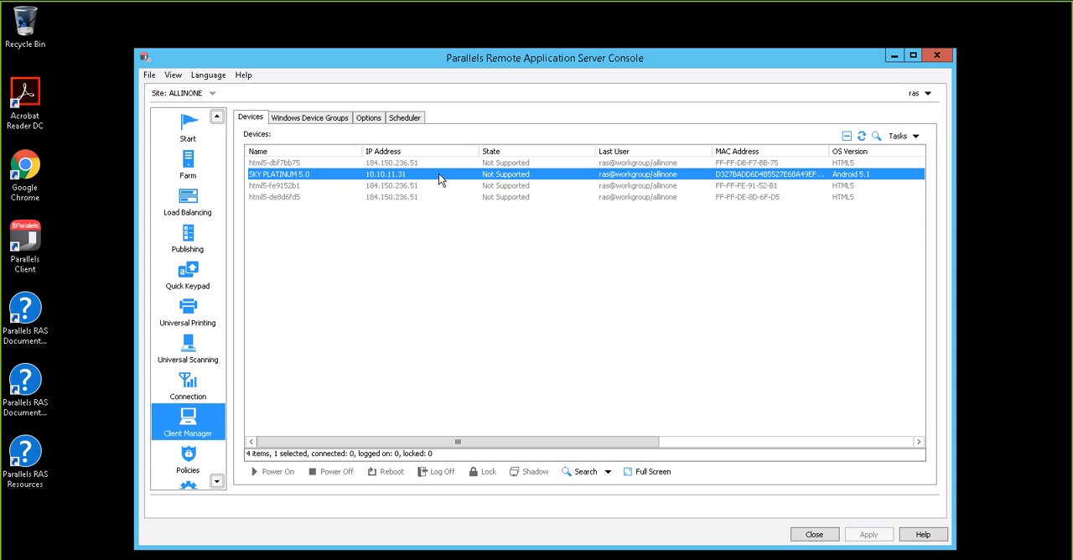
right_click(438, 174)
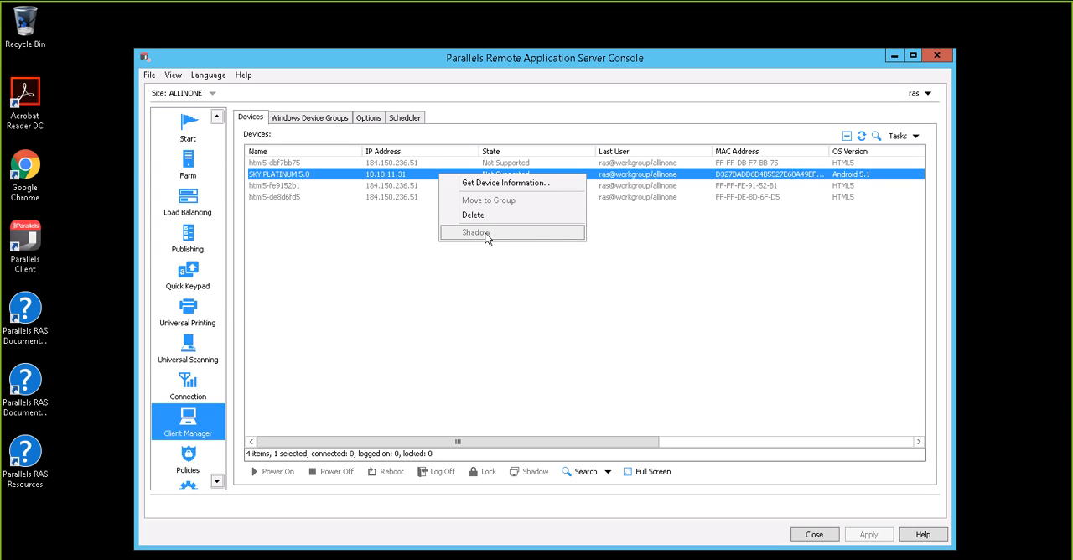
click(420, 287)
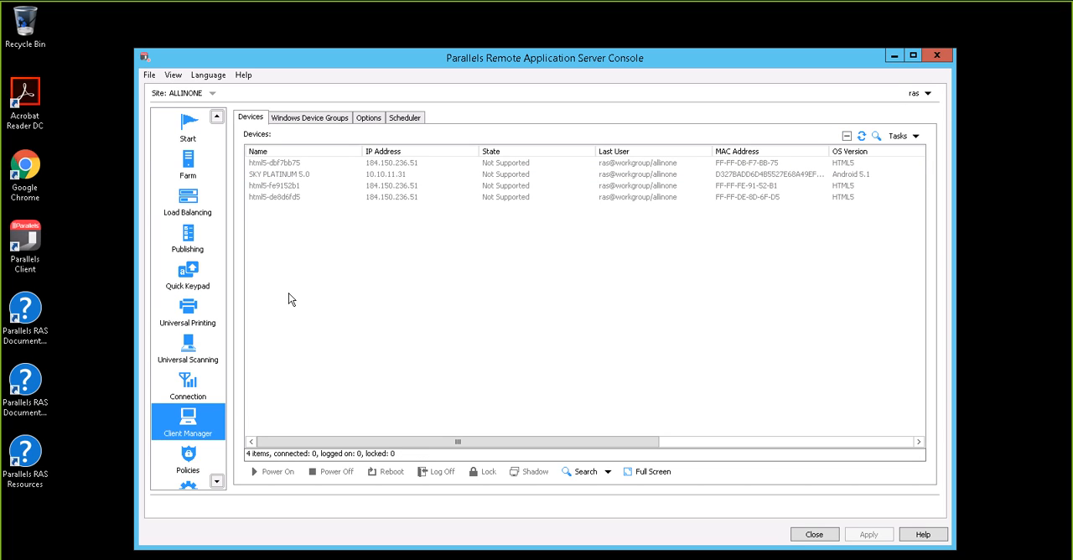
- Examine the Universal Printing settings, including the printer driver redirection modes, and the Universal Scanning settings
click(204, 324)
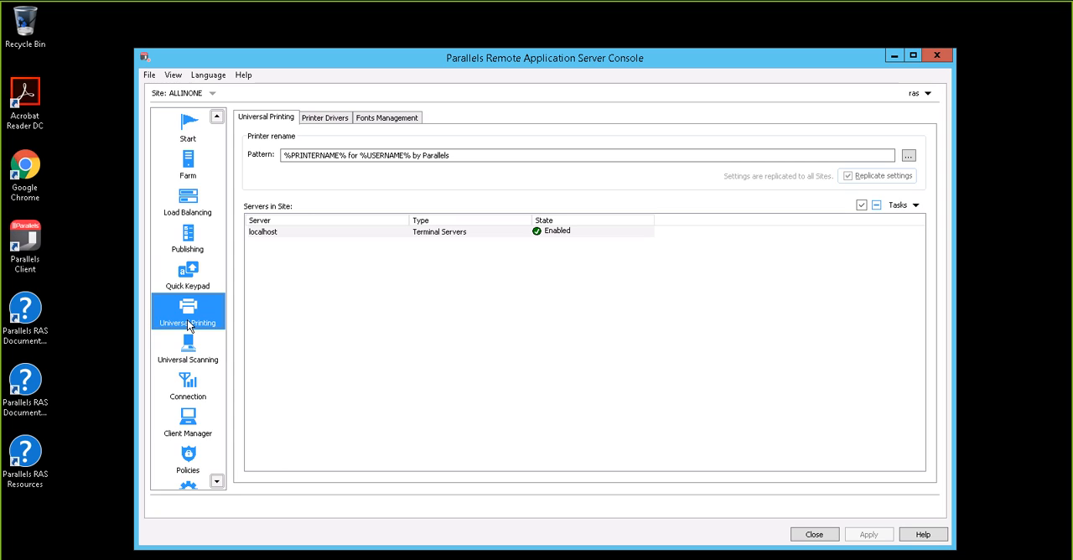
click(326, 118)
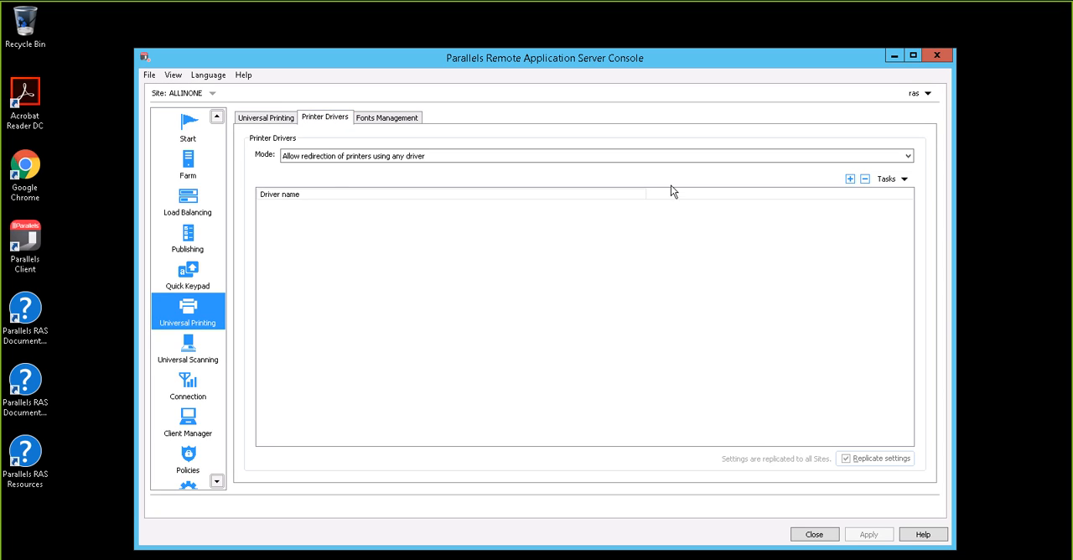
click(907, 157)
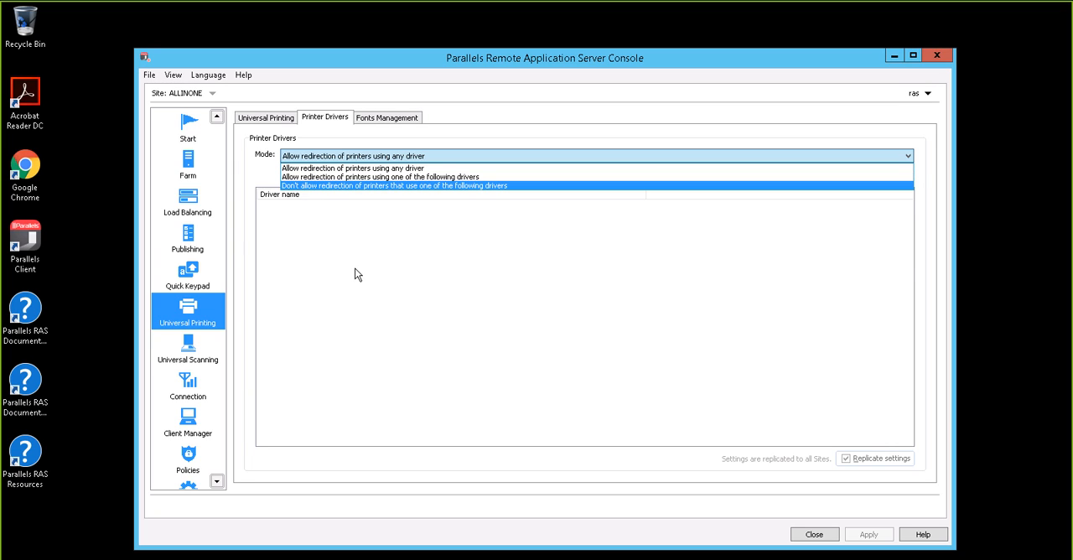
click(194, 359)
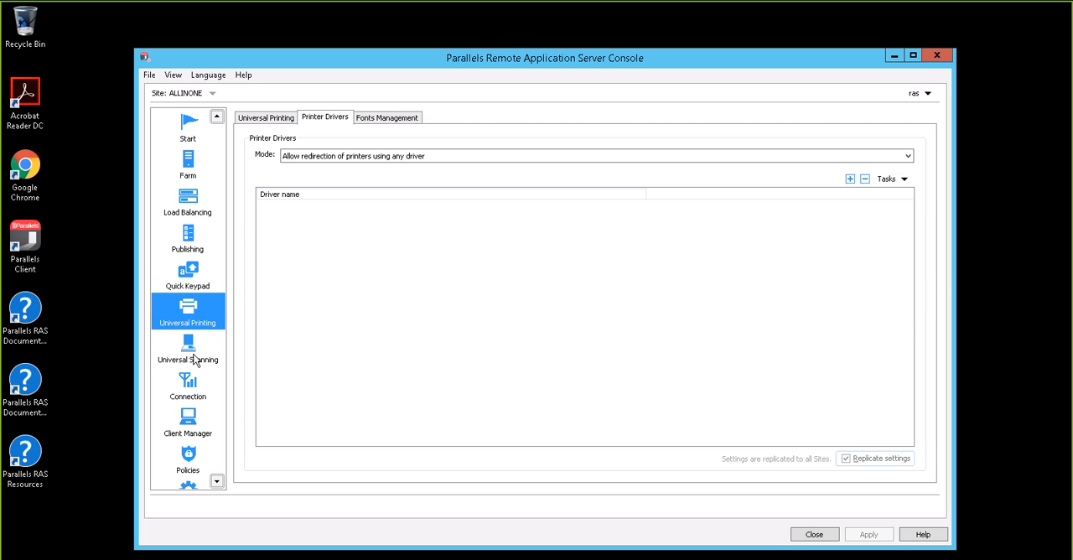
click(194, 360)
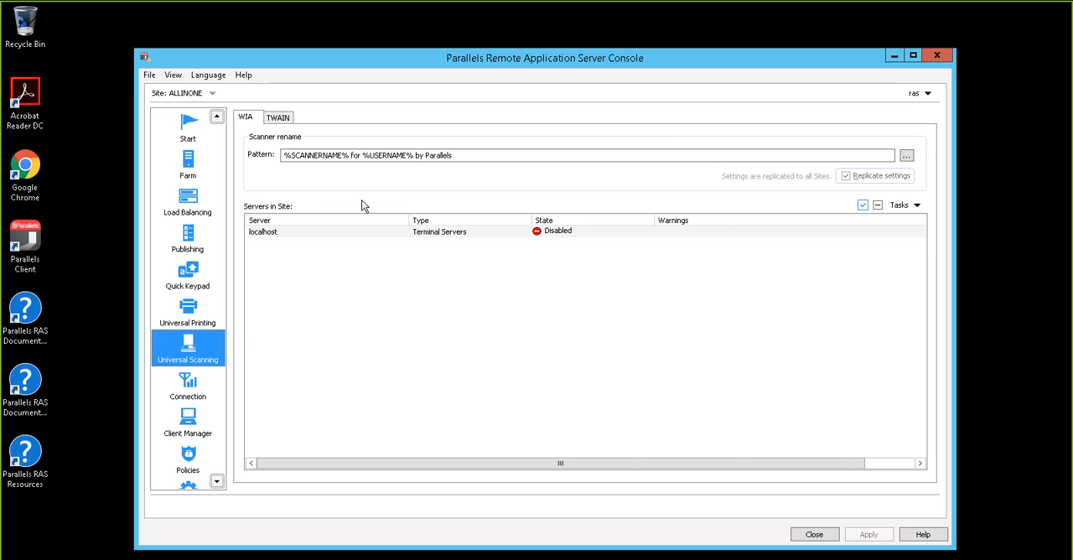
click(196, 312)
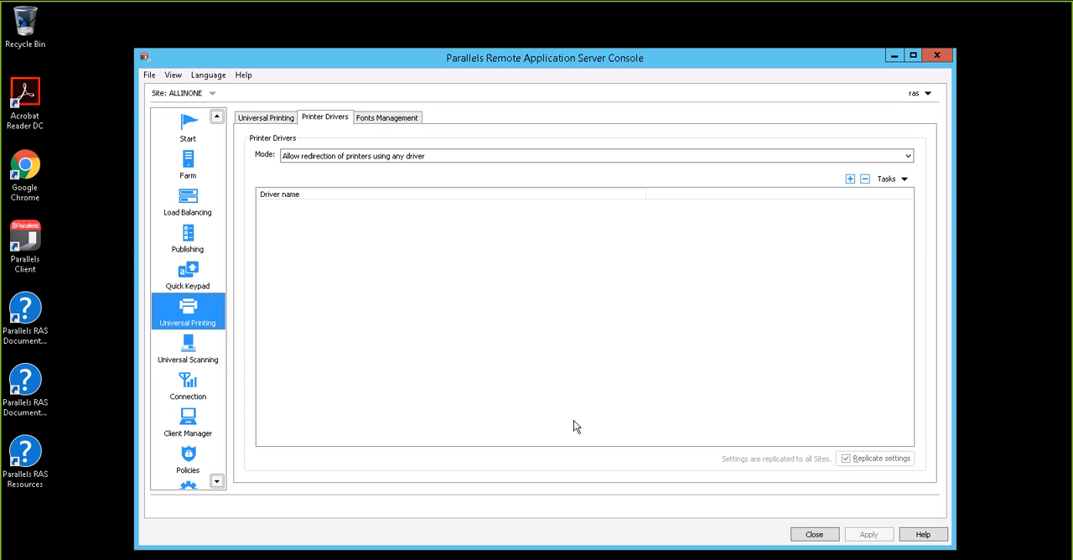
- Minimize the console, switch to the P1.pptx presentation in PowerPoint and show the slide "Azure Without Windows Server SA"
click(893, 55)
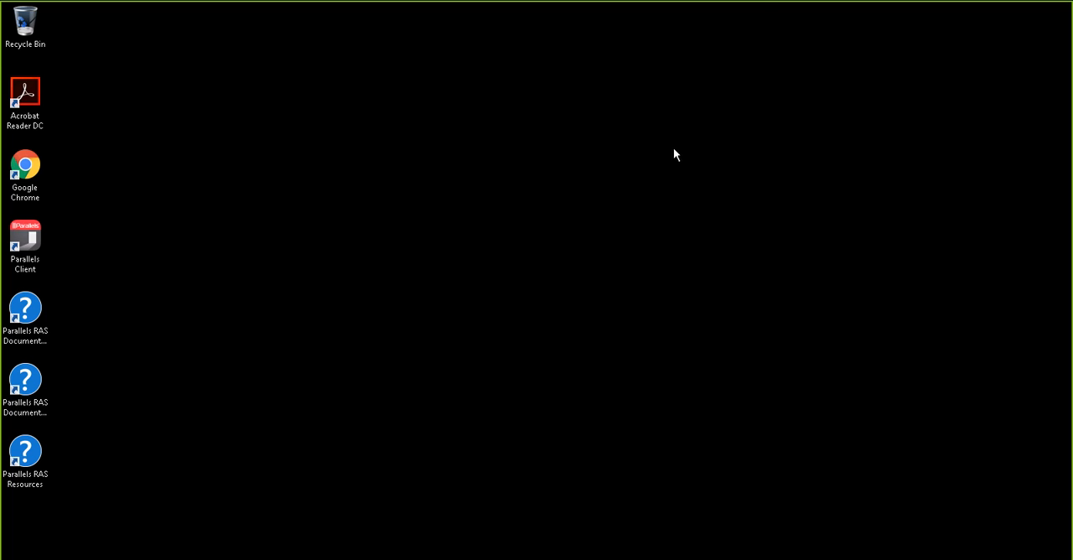
click(758, 12)
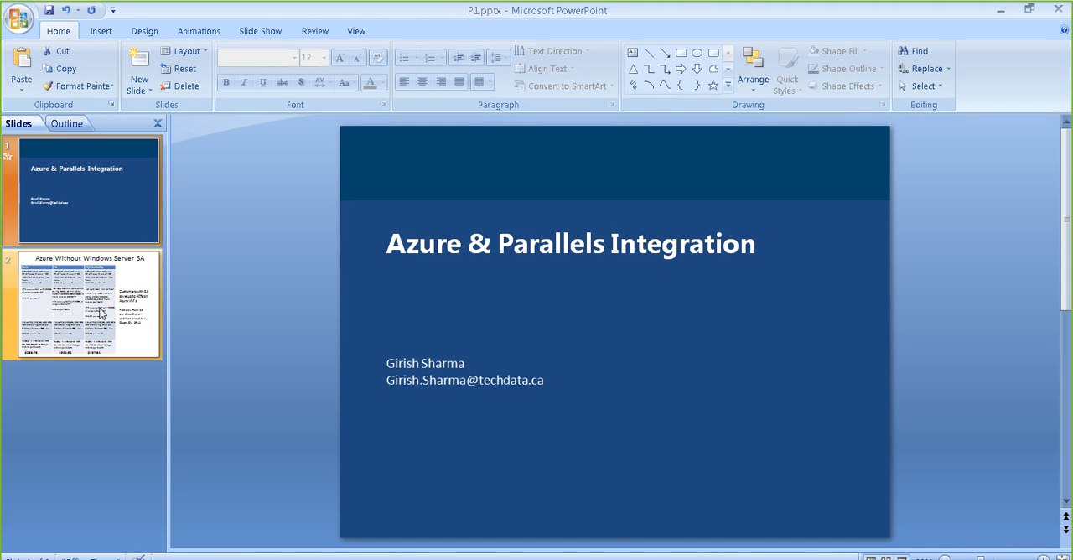
click(100, 314)
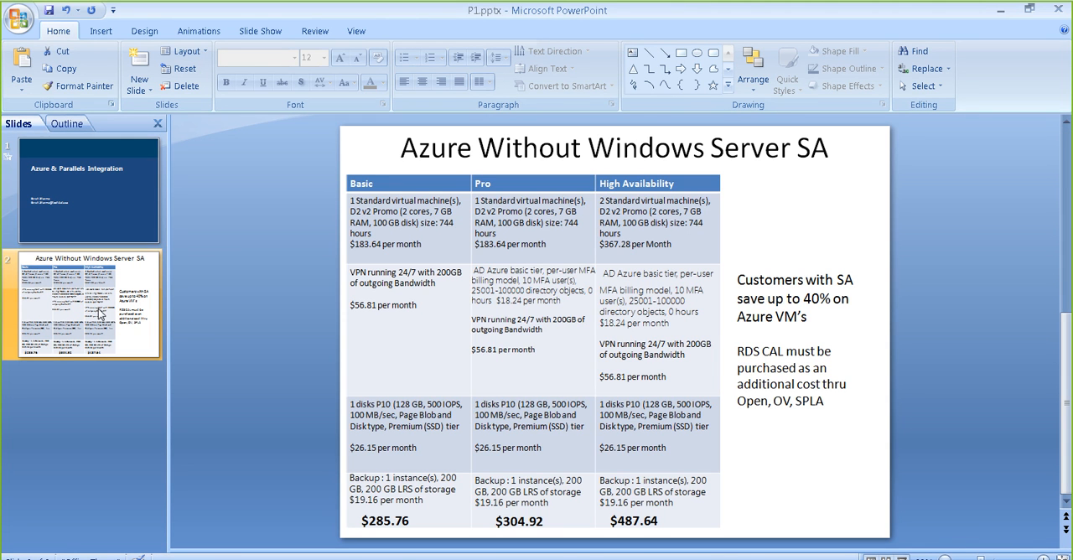